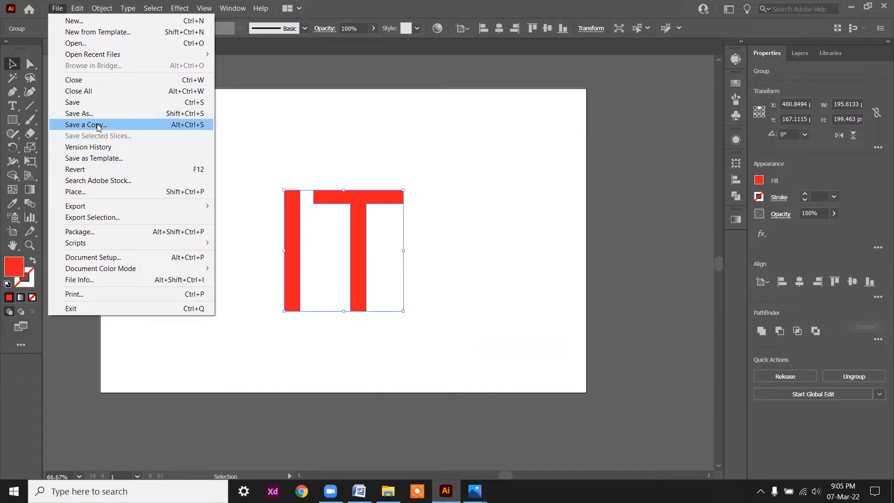
Step: Place the linked image Untitled-7.jpg from New Volume (G:) beside the red IT lettering, and delete the placed image
key("Left")
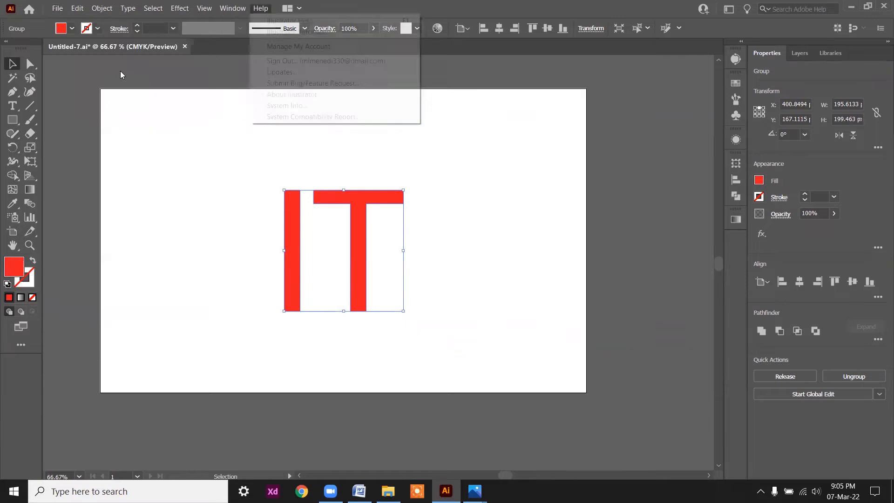
key("Escape")
left_click(58, 10)
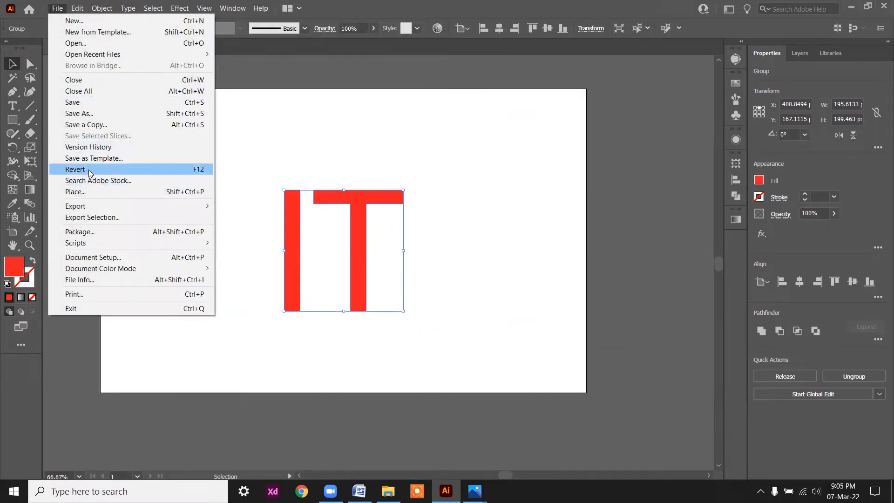
left_click(86, 195)
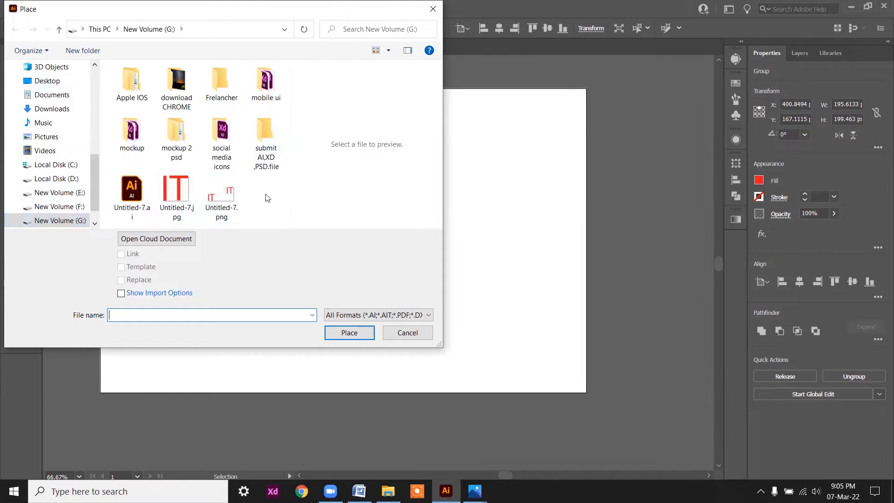
left_click(183, 190)
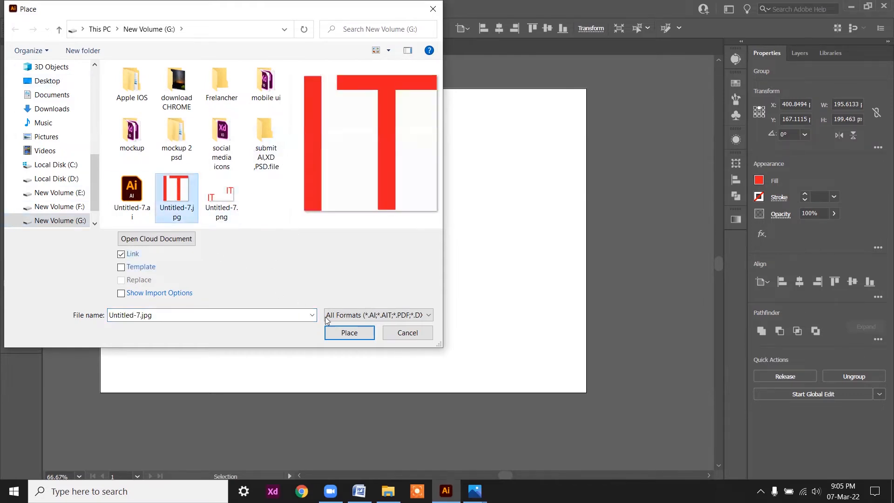
left_click(356, 333)
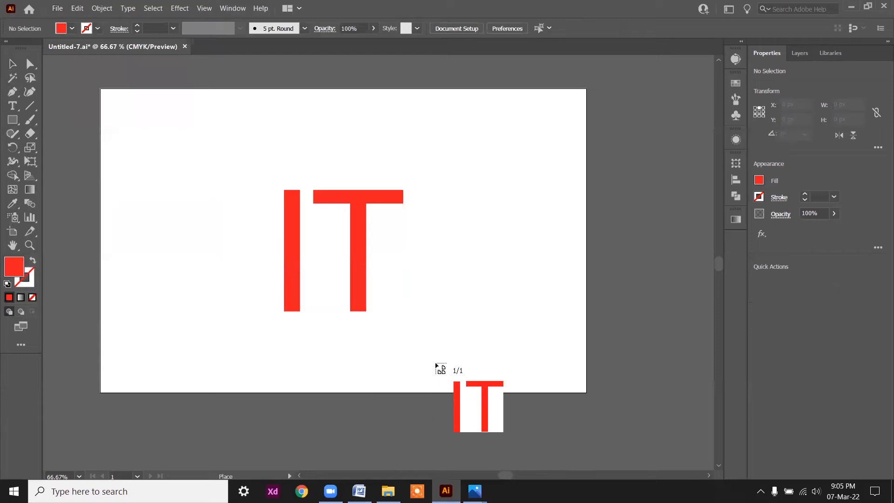
left_click(464, 177)
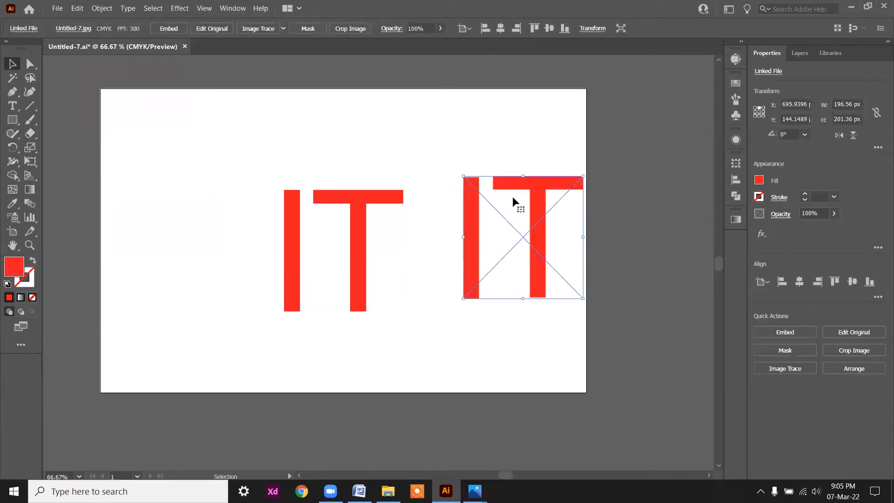
key("Delete")
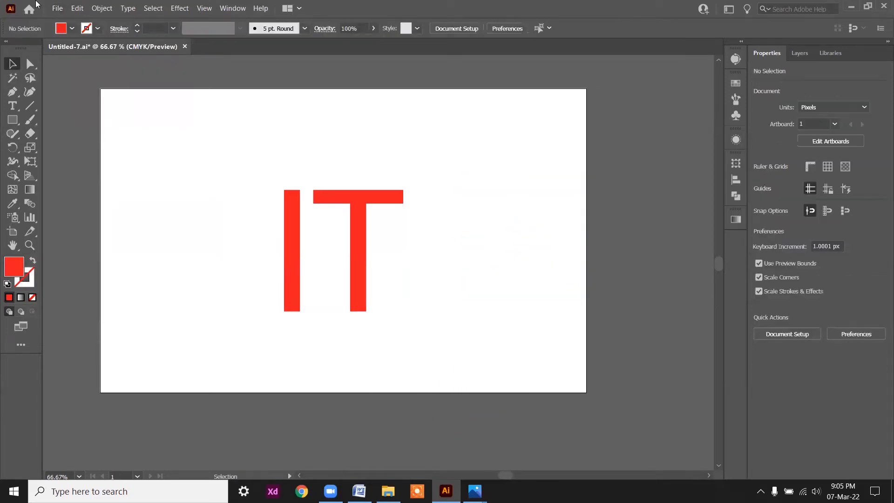
left_click(57, 8)
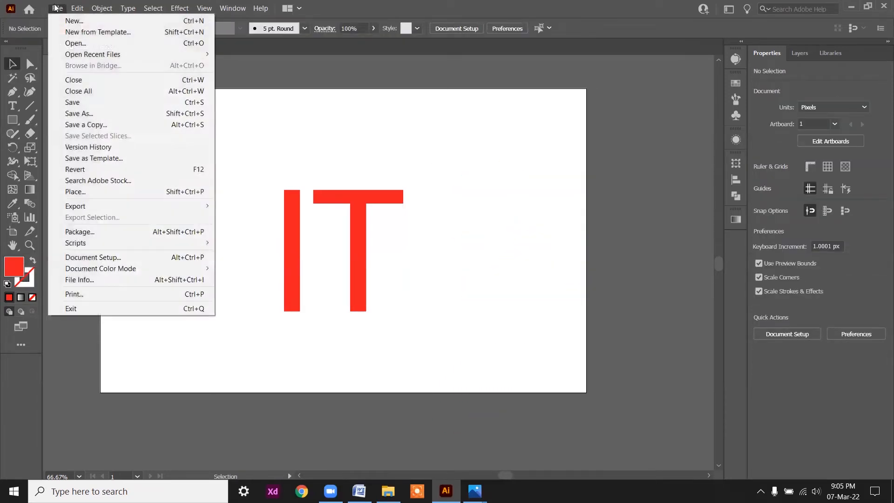
left_click(106, 192)
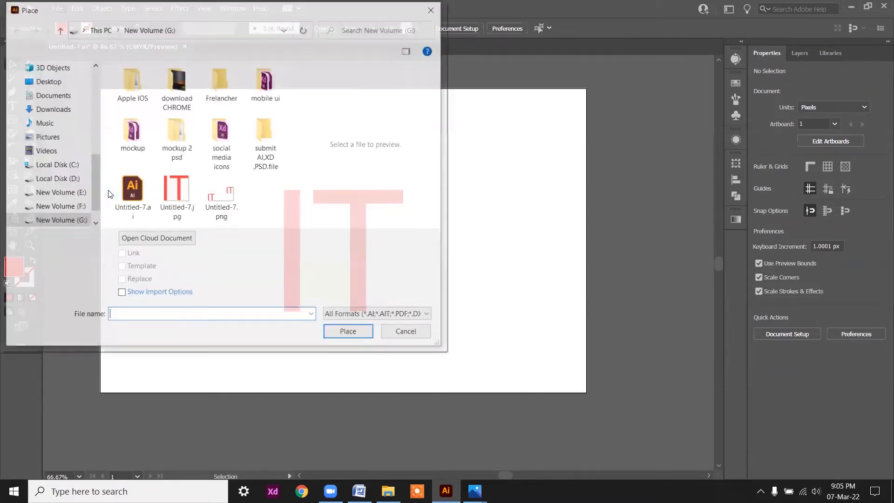
left_click(412, 331)
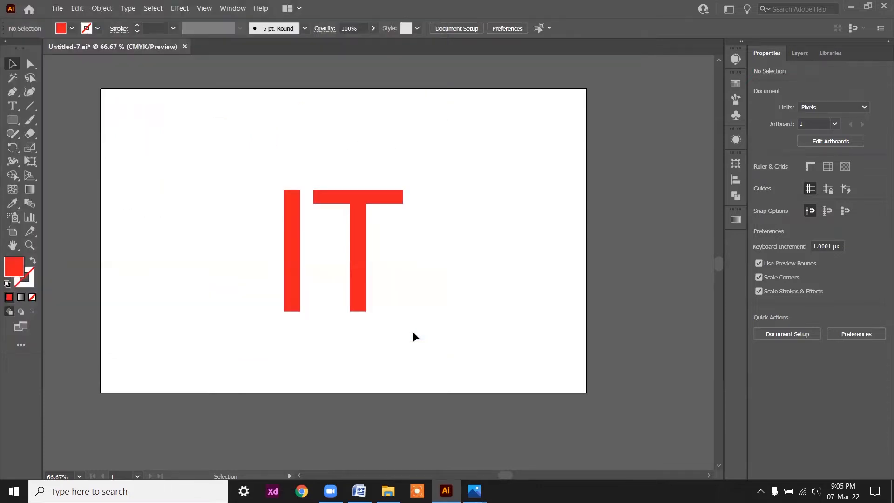
Step: Place Untitled-7.jpg as a linked image near the artboard's lower-right corner, and remove it from the artboard
left_click(58, 8)
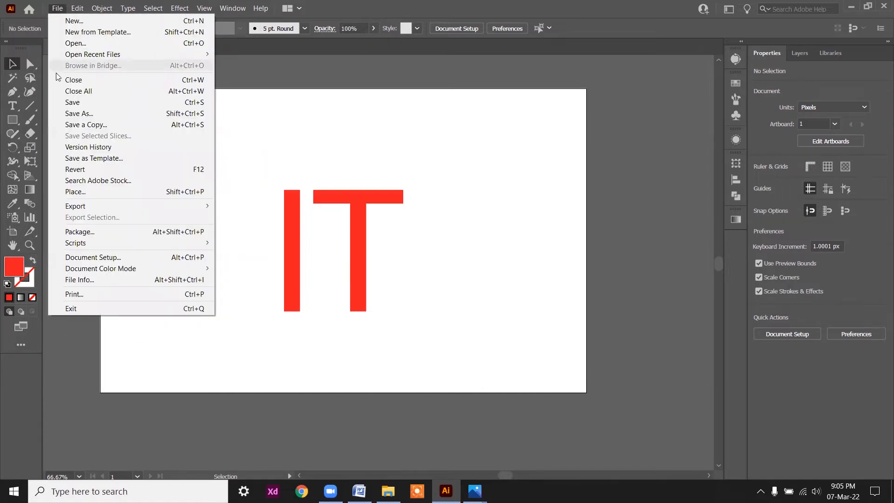
left_click(132, 193)
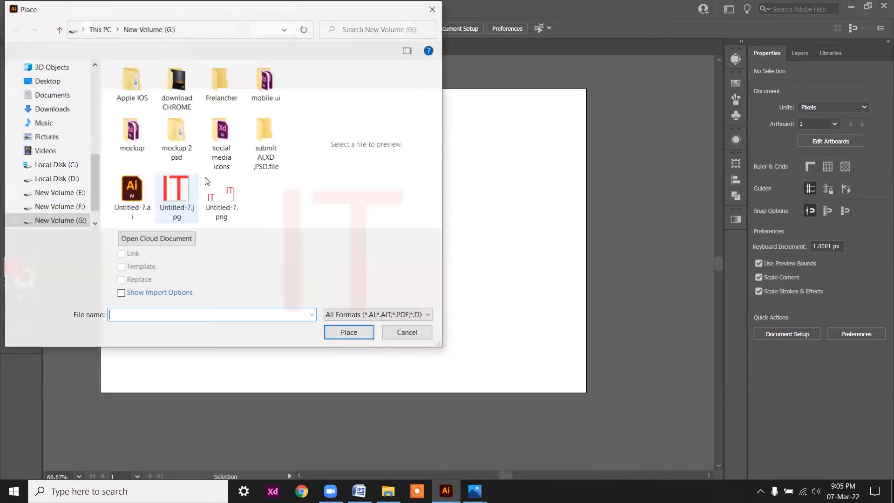
left_click(186, 198)
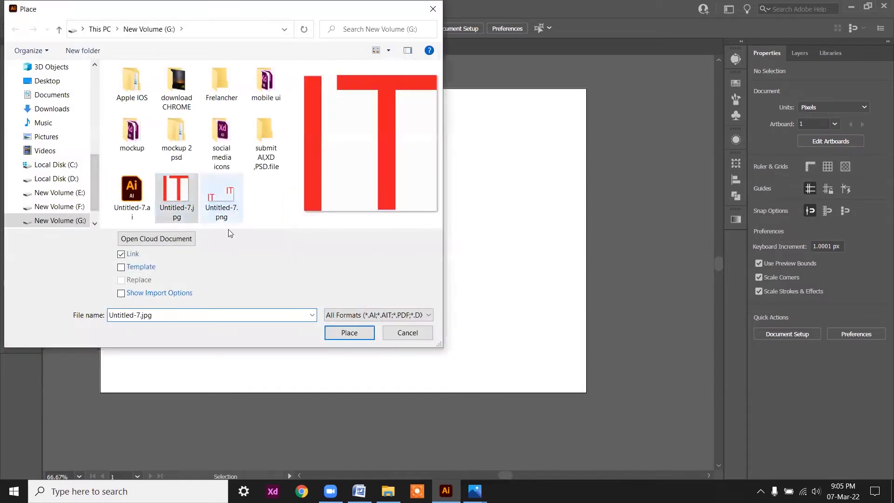
left_click(349, 332)
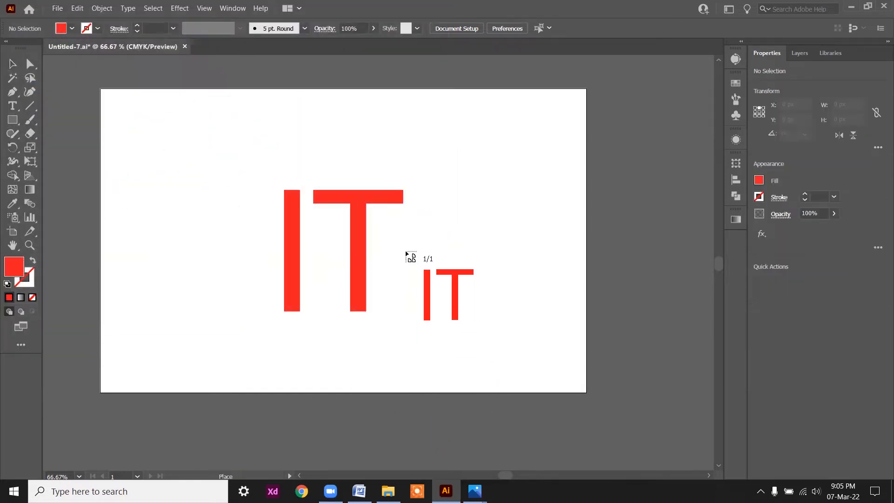
left_click(463, 283)
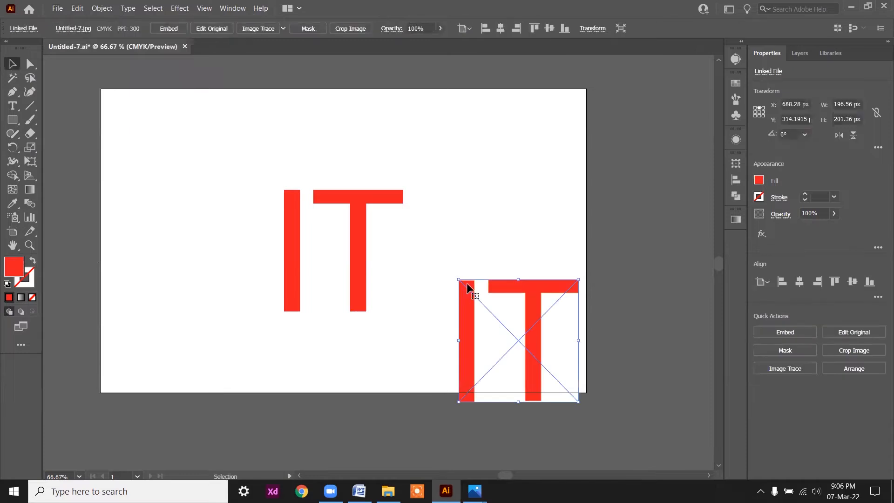
key("Delete")
Step: Save the current document with only the red IT lettering on the artboard
left_click(55, 9)
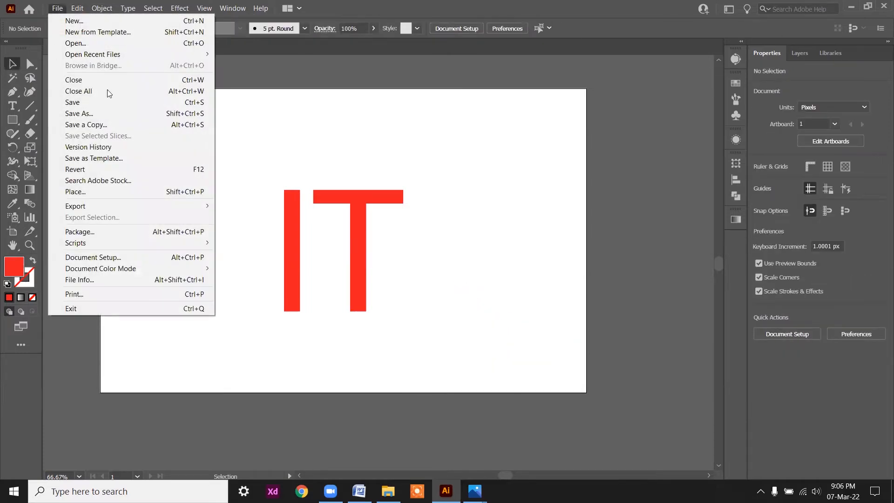
mouse_move(92, 206)
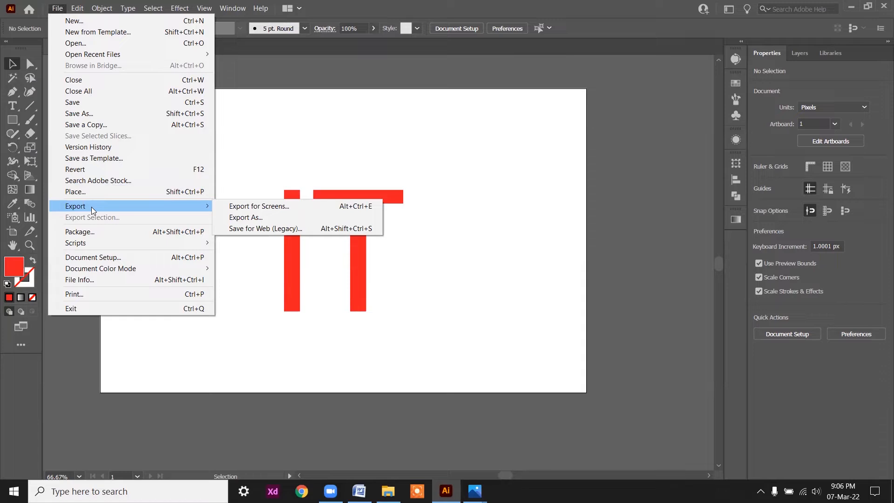
left_click(104, 105)
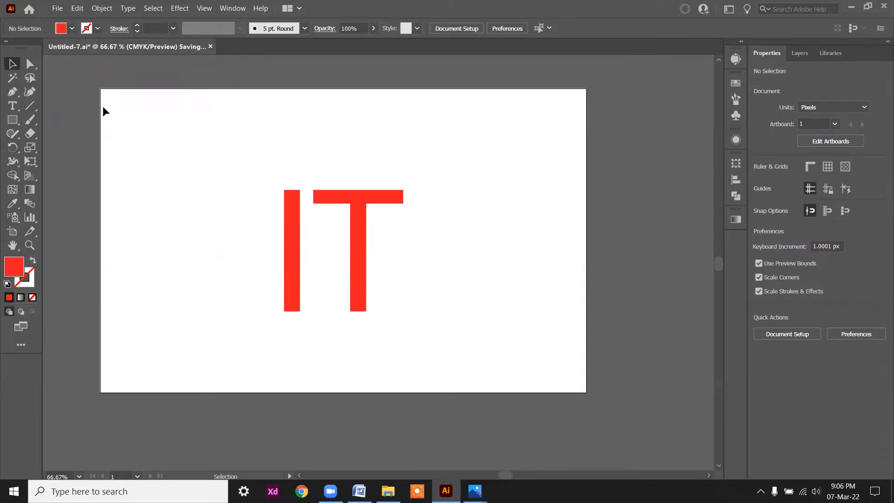
Step: Examine the file formats offered by Save As for Untitled-7.ai, and cancel without saving
left_click(58, 8)
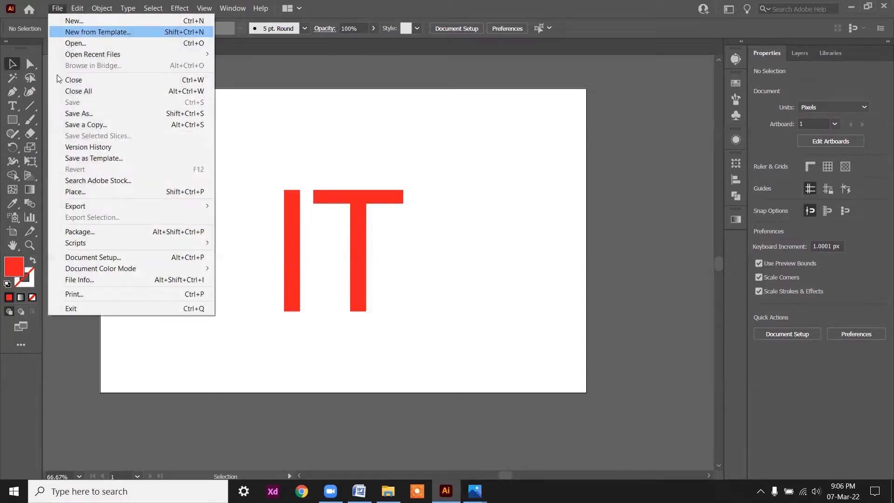
left_click(79, 113)
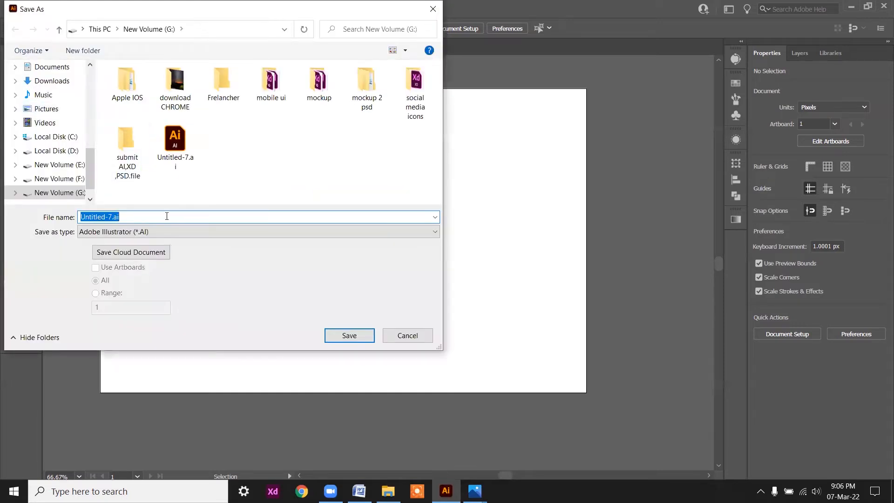
left_click(162, 236)
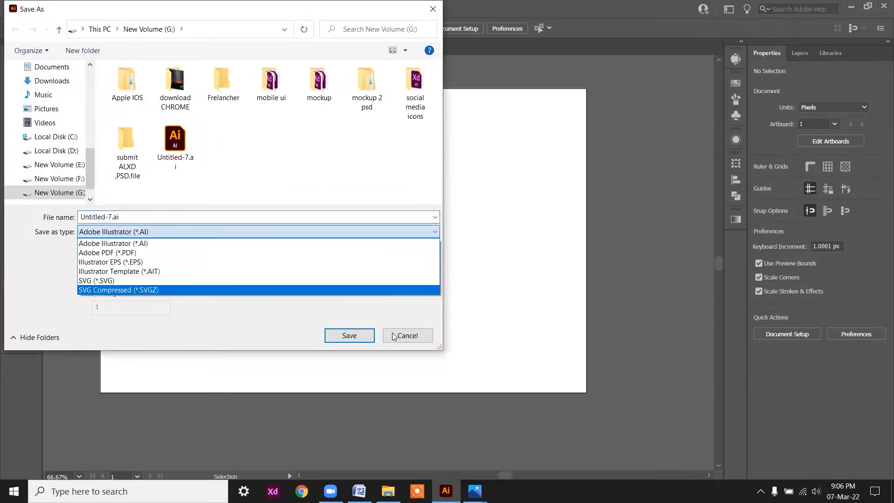
left_click(407, 339)
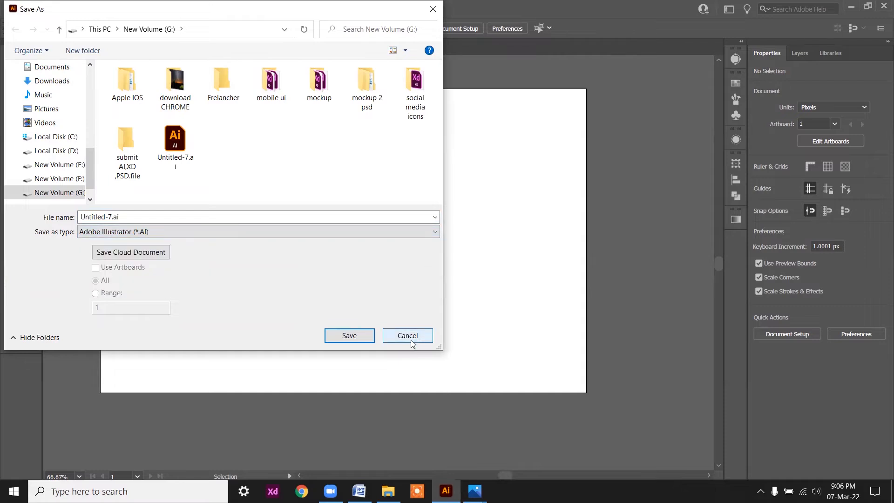
left_click(409, 342)
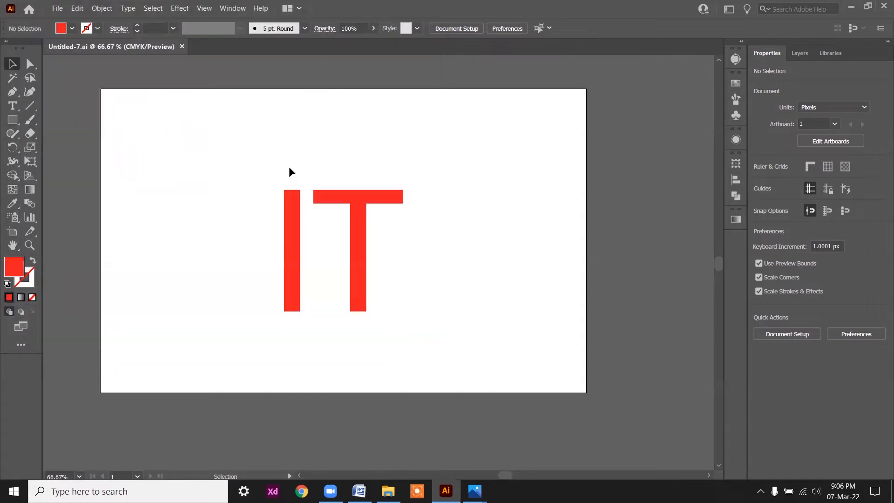
left_click(59, 8)
left_click(245, 111)
left_click_drag(200, 140, 403, 275)
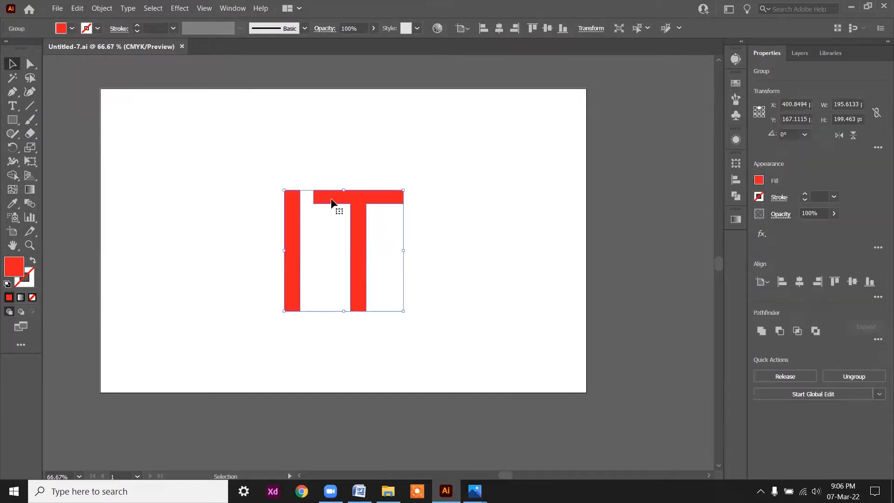
left_click(57, 8)
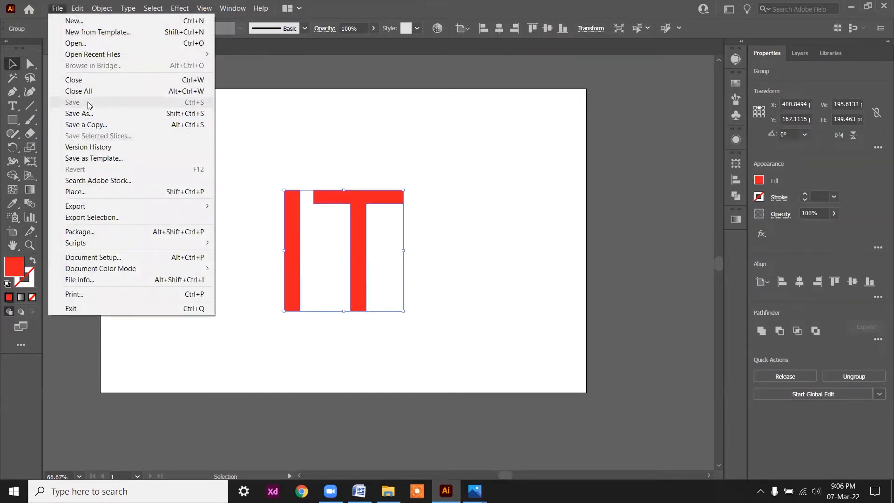
left_click(347, 152)
Step: Add the point text "TRHHTRRHYYRYJY" above and to the right of the IT lettering
left_click(12, 110)
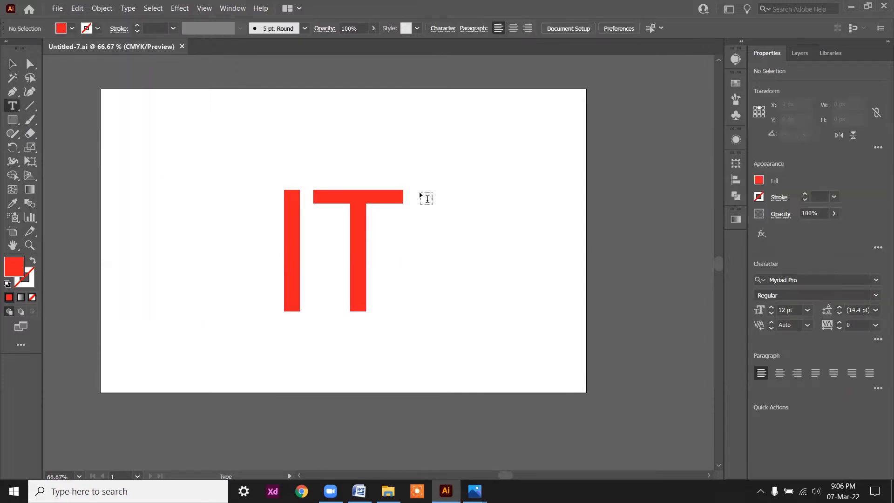
left_click(446, 178)
type("TRHHTRRHYYYRYJY")
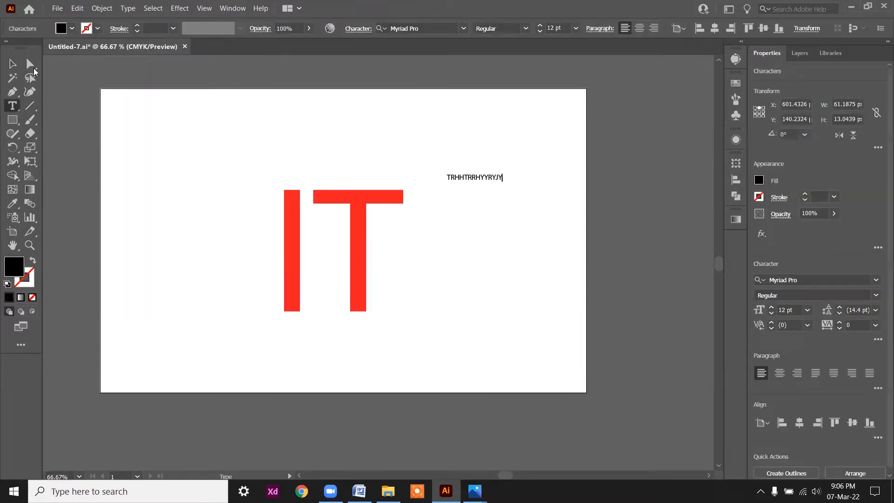
key("Escape")
Step: Convert the new text to outlines and enlarge it to about 575 px wide, centred above the IT lettering
right_click(487, 178)
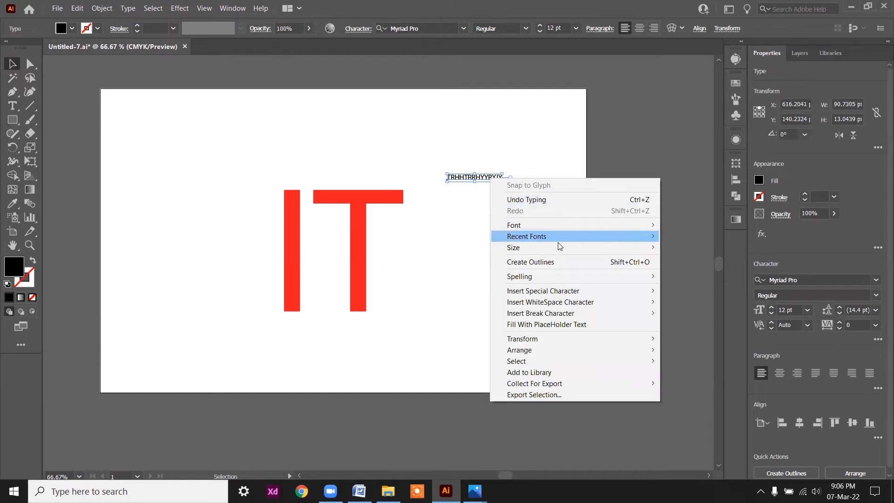
left_click(554, 263)
left_click_drag(502, 181, 542, 219)
left_click_drag(478, 169, 483, 144)
key("ctrl+z")
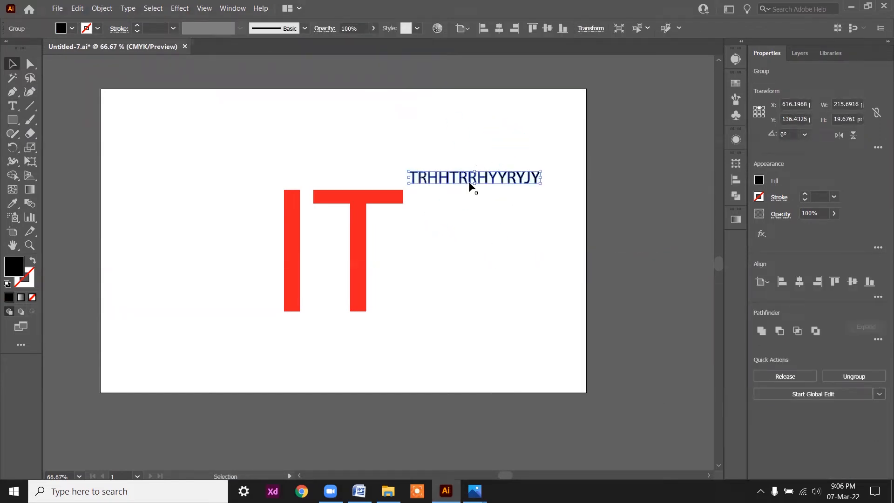
key("ctrl+z")
left_click_drag(492, 214, 370, 155)
left_click(184, 225)
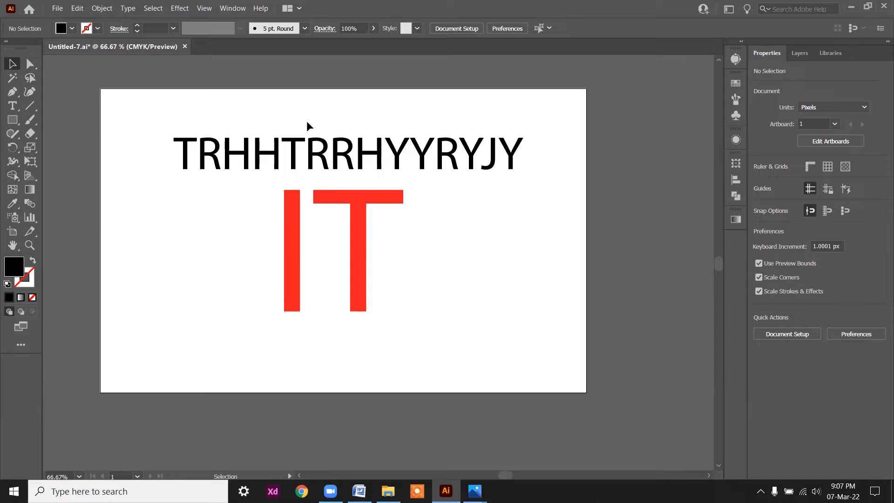
Step: Save the changes to Untitled-7.ai and reopen the file from New Volume (G:) in File Explorer
left_click(275, 152)
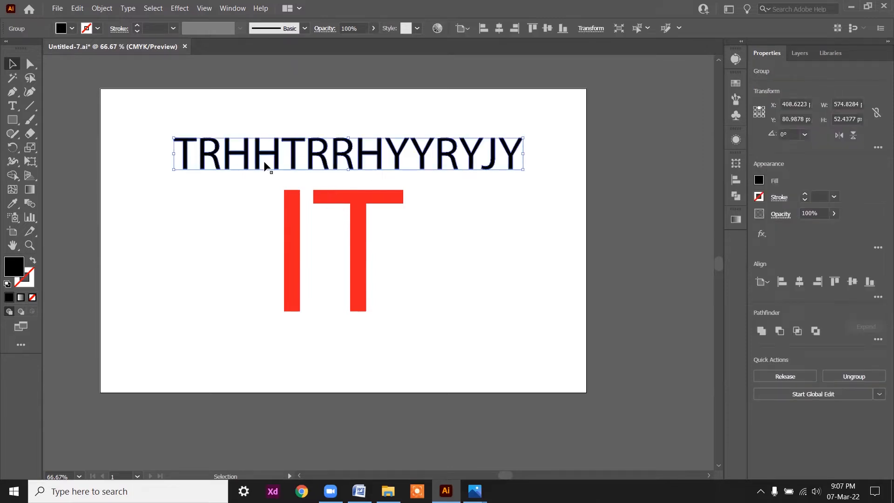
left_click(57, 8)
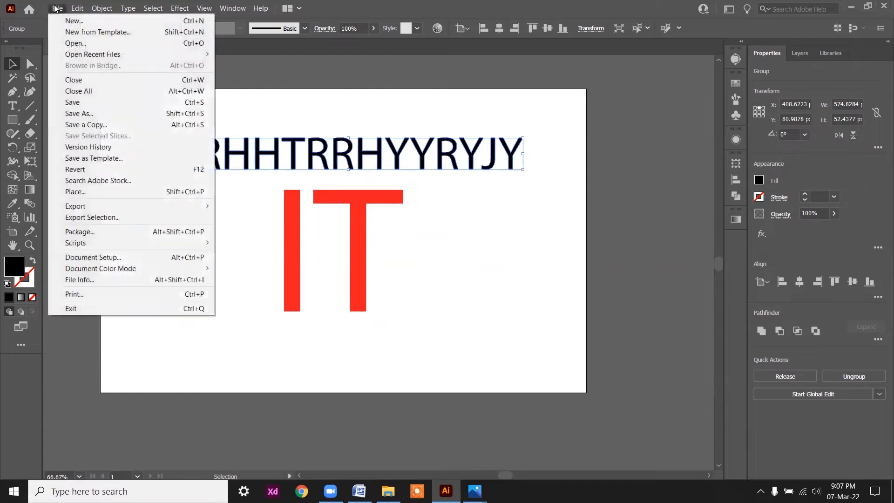
left_click(95, 102)
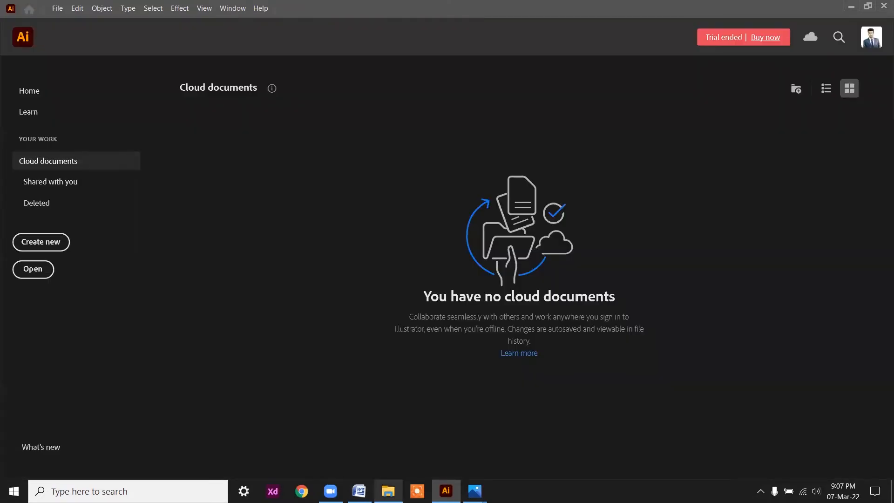
left_click(388, 491)
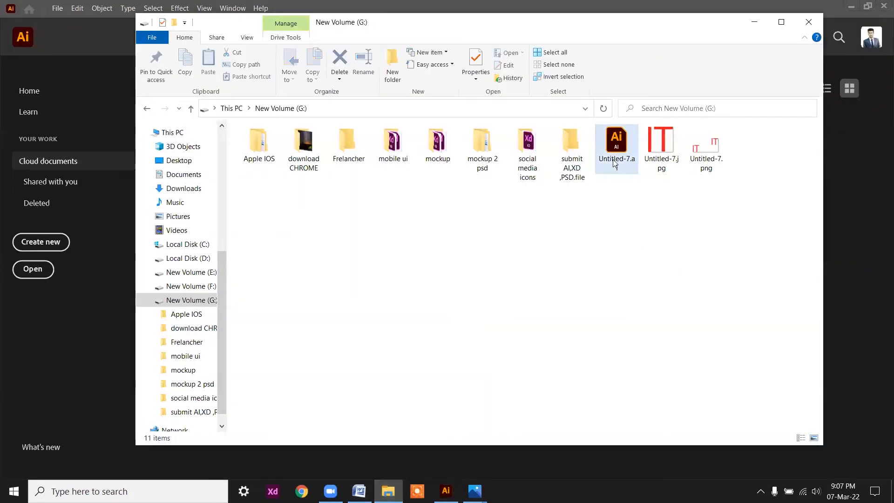
double_click(615, 154)
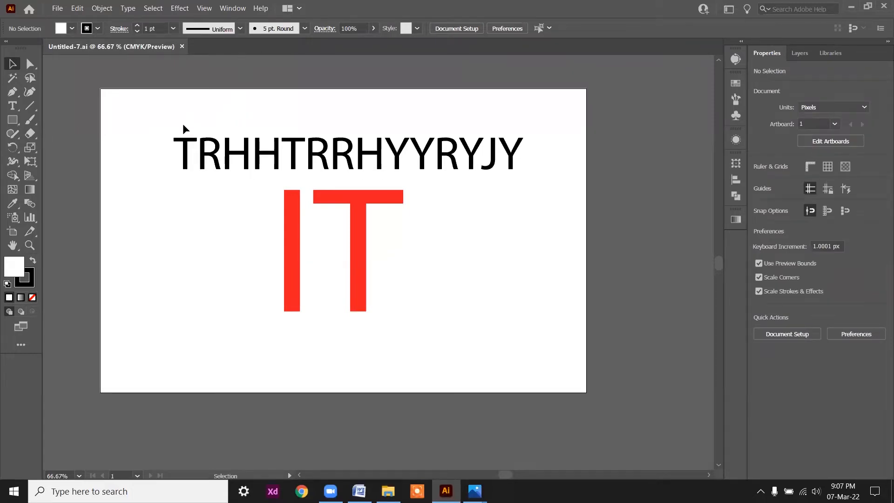
Step: Delete the outlined TRHHTRRHYYRYJY lettering above the IT lettering
left_click_drag(183, 125, 342, 262)
left_click(410, 306)
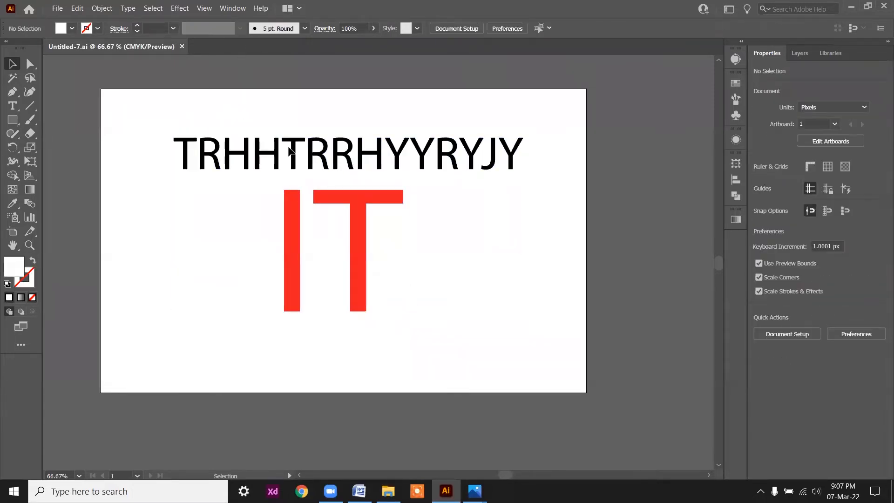
left_click_drag(213, 122, 291, 171)
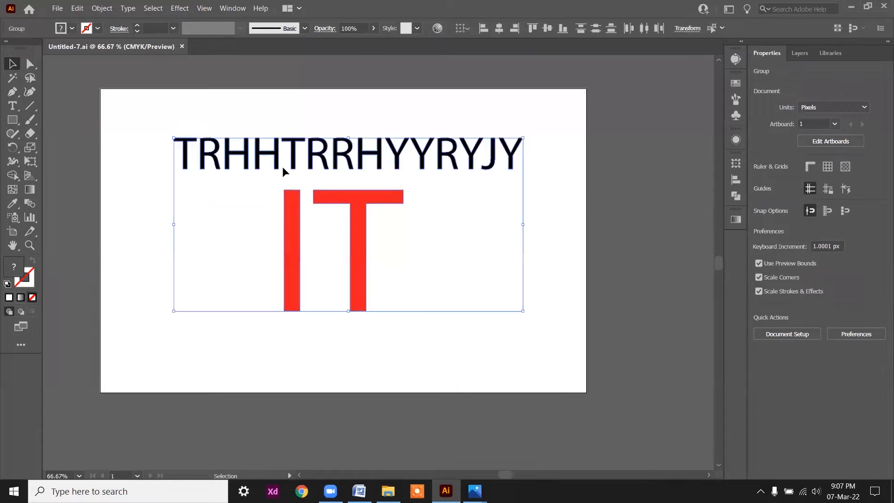
left_click(197, 188)
left_click(207, 158)
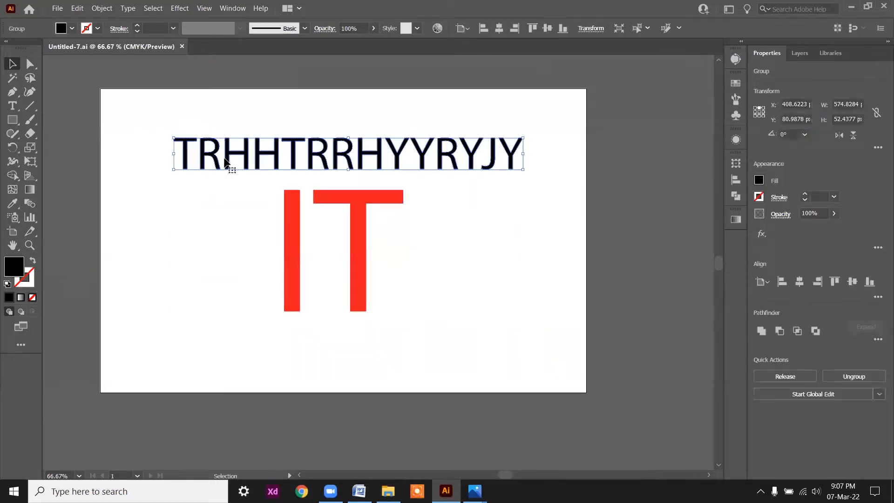
key("Delete")
Step: Save and close Untitled-7.ai, and reopen it from New Volume (G:) in File Explorer
left_click(58, 8)
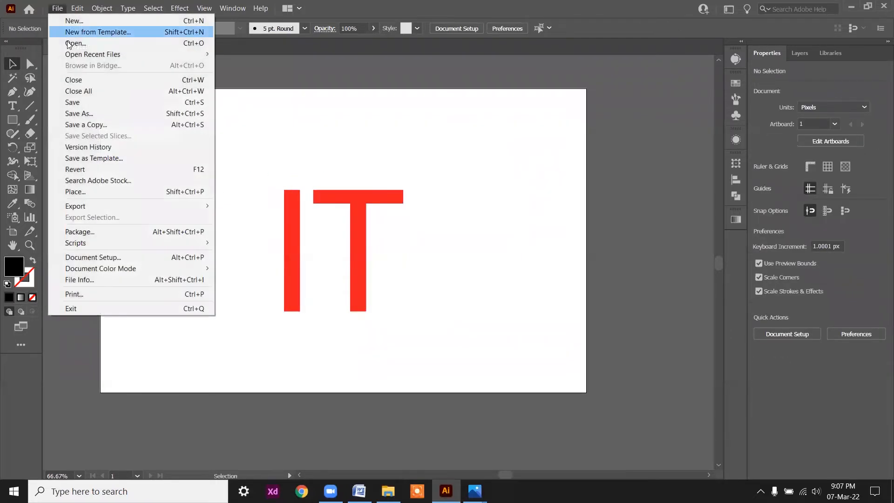
left_click(81, 99)
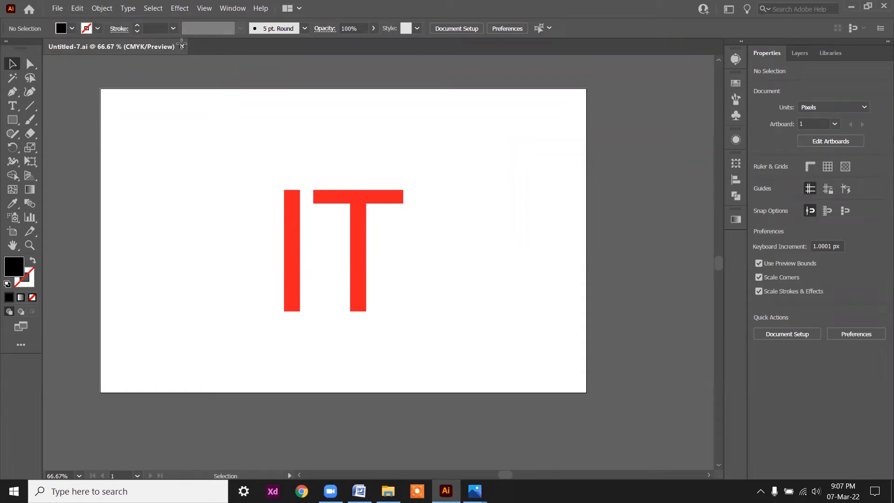
left_click(181, 46)
left_click(388, 492)
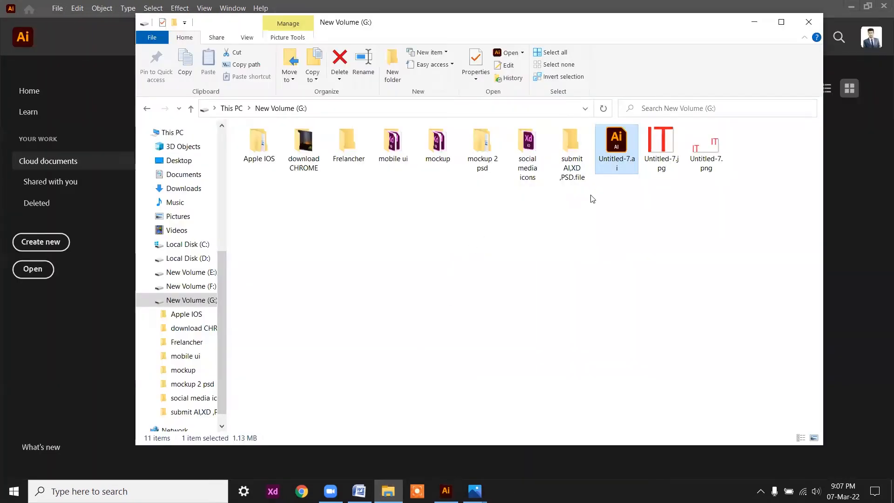
double_click(618, 148)
left_click(756, 22)
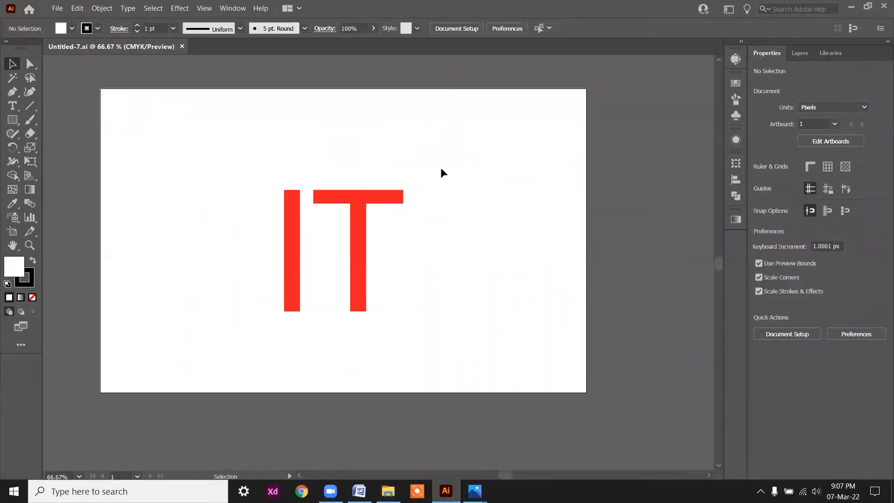
Step: Move the IT lettering slightly up and to the left, to about X 391 px, Y 143 px
left_click_drag(216, 158, 387, 287)
left_click_drag(361, 229, 355, 216)
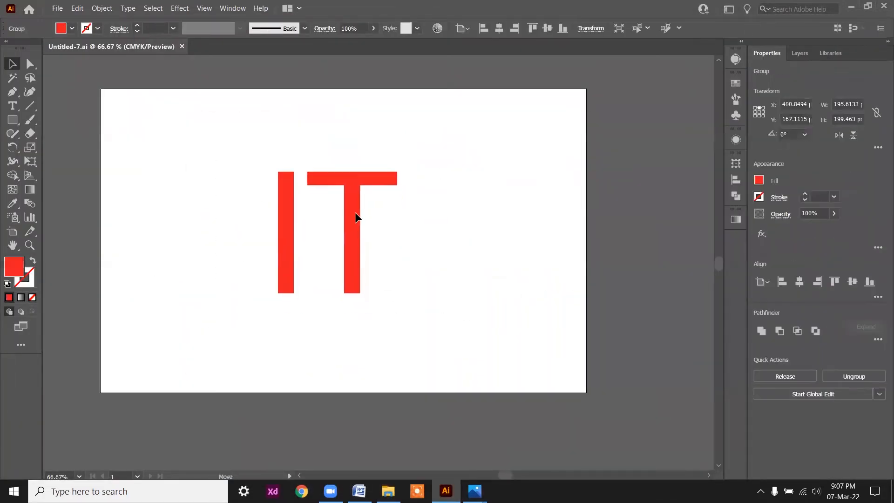
Step: View the Save As dialog for Untitled-7.ai and cancel it without saving
left_click(58, 9)
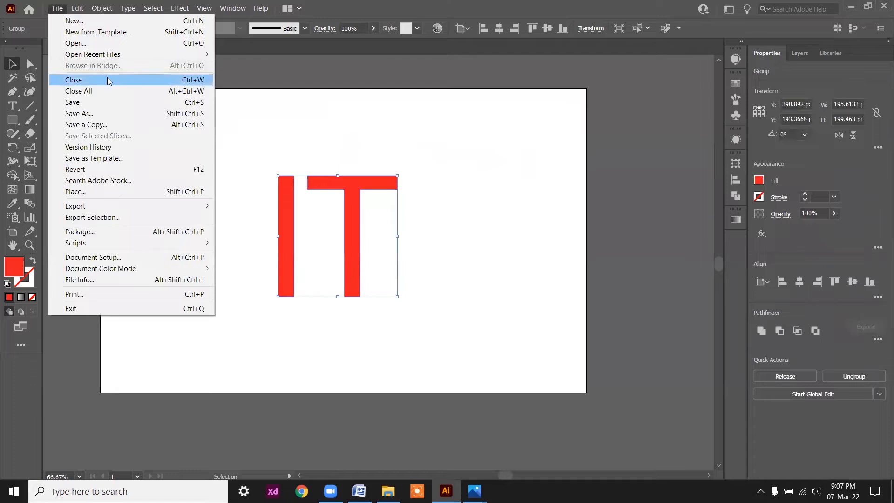
left_click(91, 114)
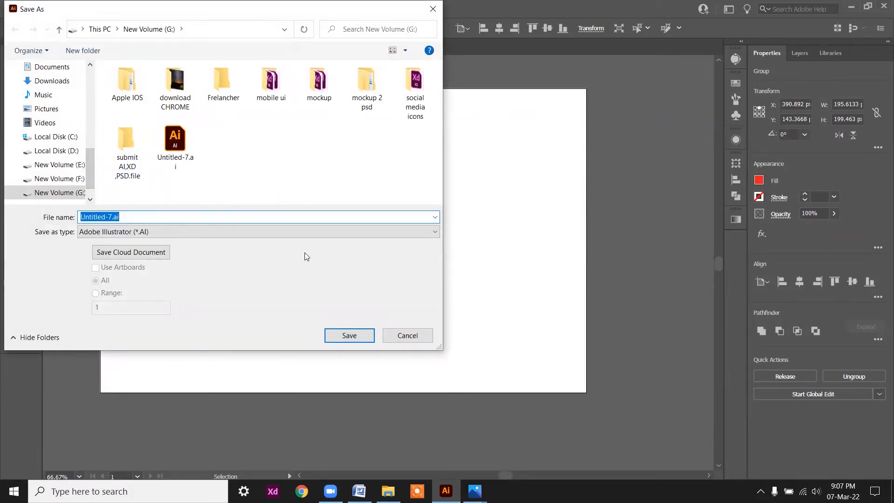
left_click(407, 336)
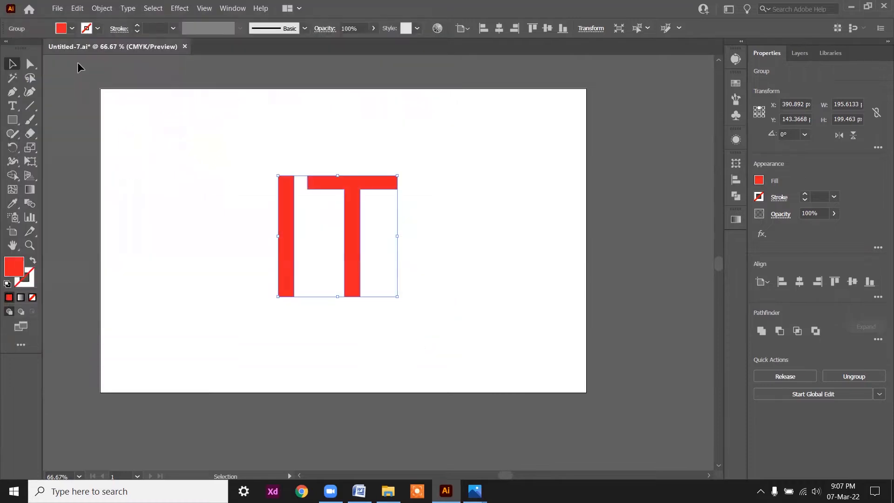
Step: Open Export for Screens for the document and check the existing files on New Volume (G:) in File Explorer
left_click(57, 8)
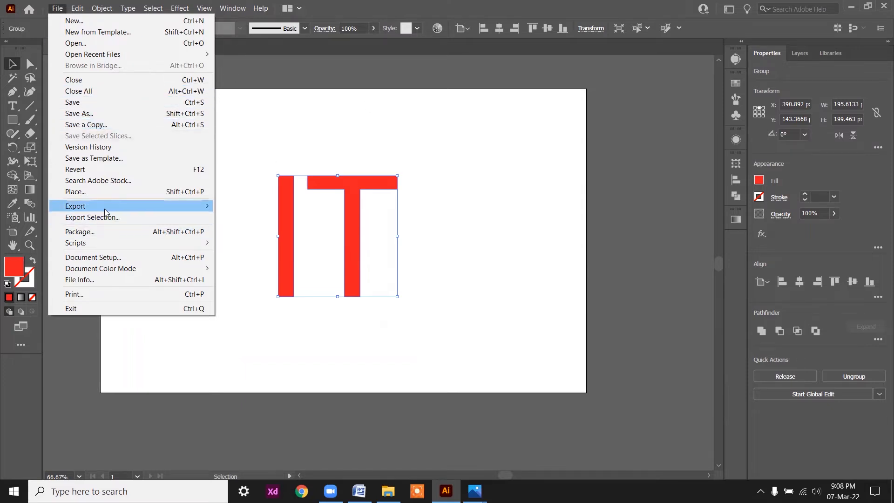
mouse_move(103, 212)
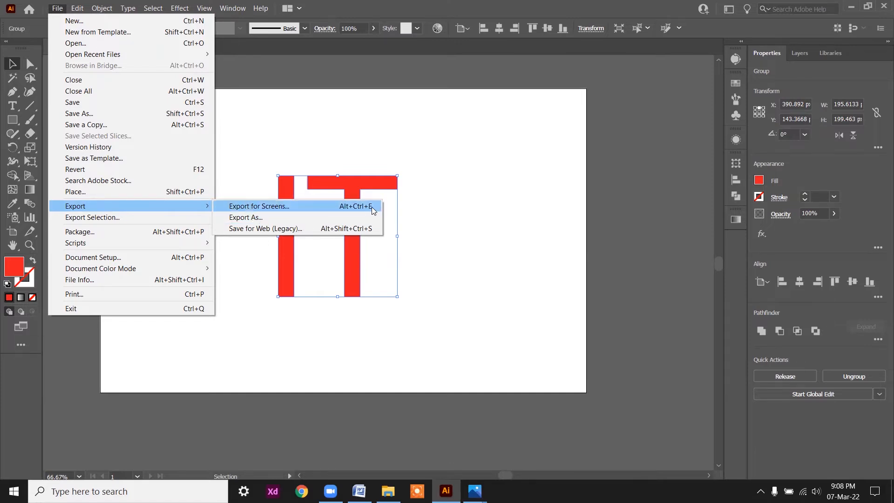
left_click(270, 207)
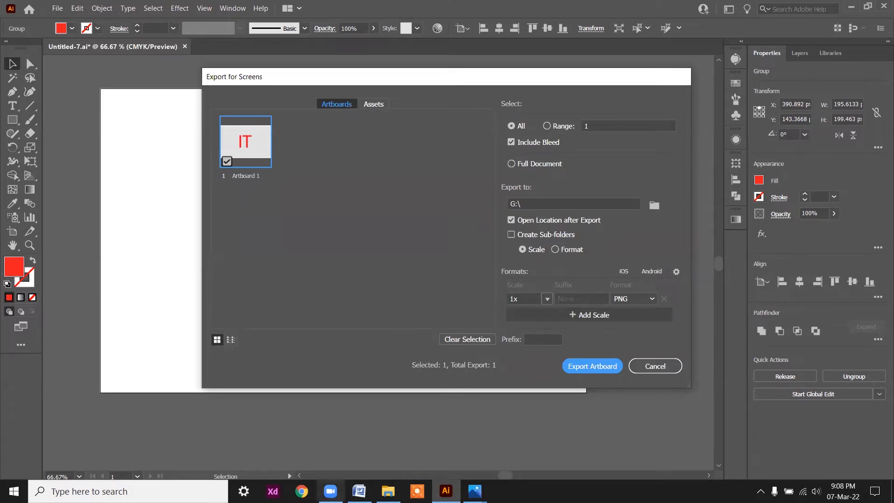
left_click(388, 491)
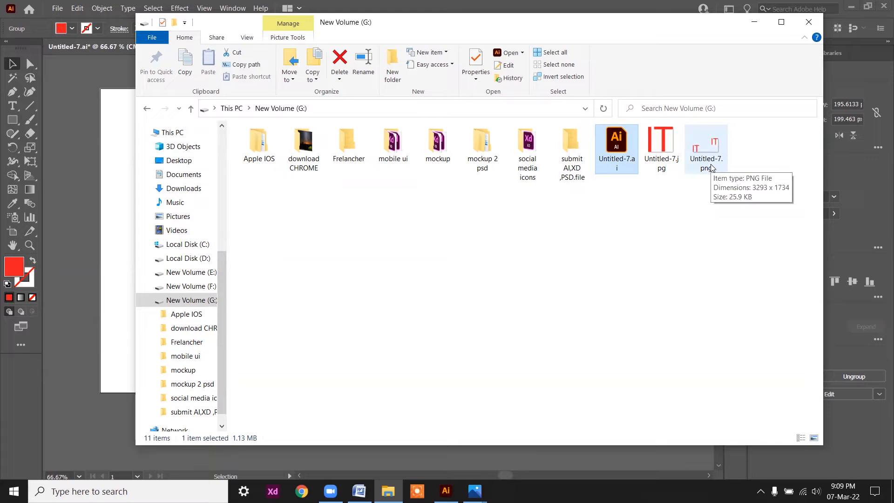
left_click(754, 22)
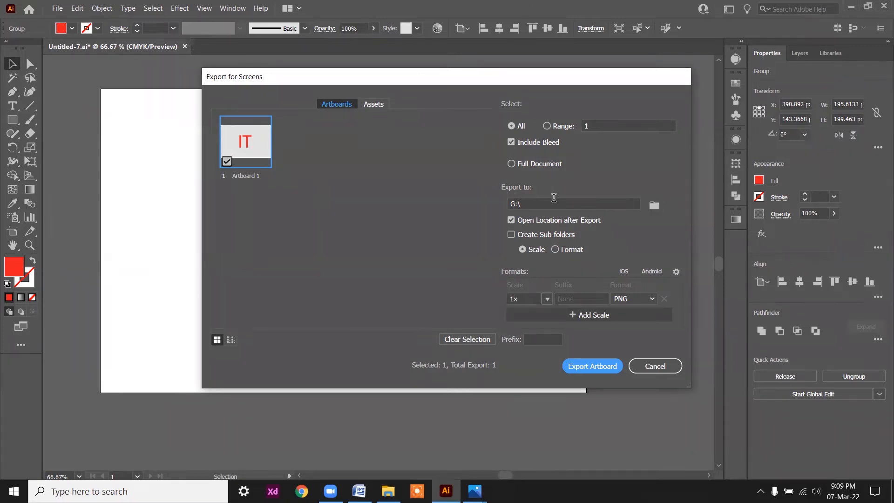
Step: Choose New Volume (G:) as the folder for the exported artboard
left_click(653, 207)
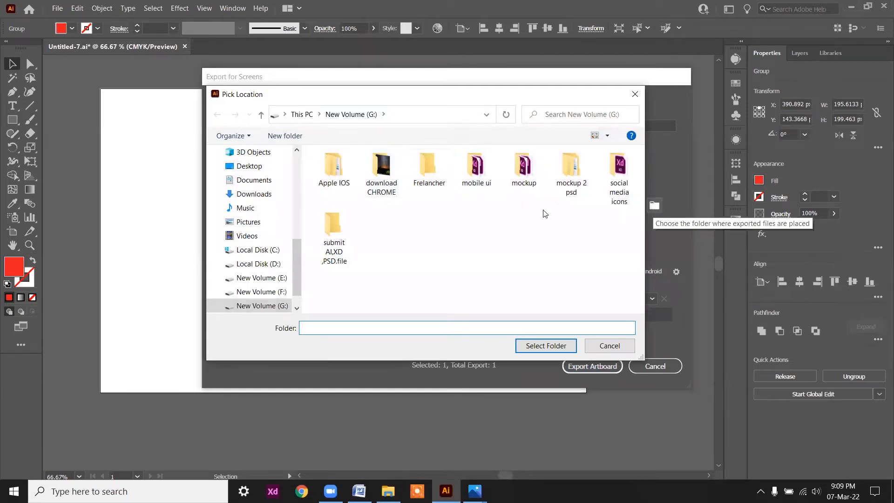
left_click(260, 116)
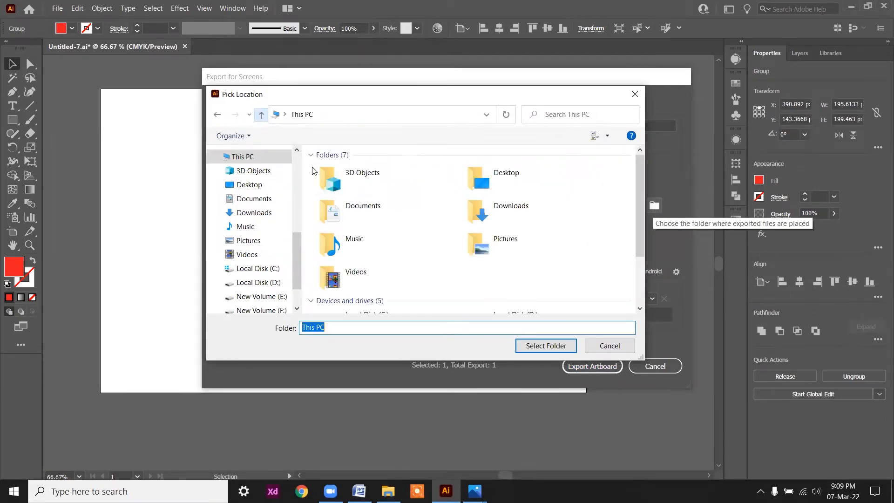
scroll(397, 261, "down", 3)
left_click(369, 290)
double_click(368, 290)
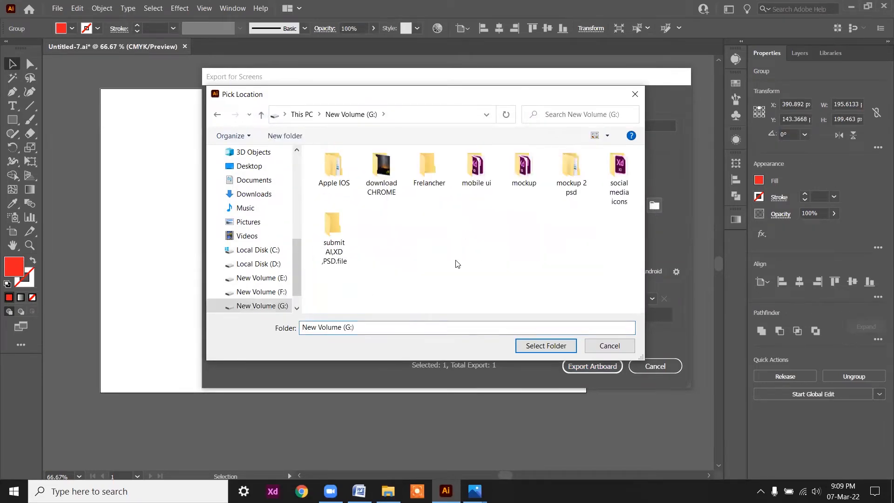
left_click(546, 345)
Step: Set the export location to the Frelancher folder on New Volume (G:)
left_click(655, 206)
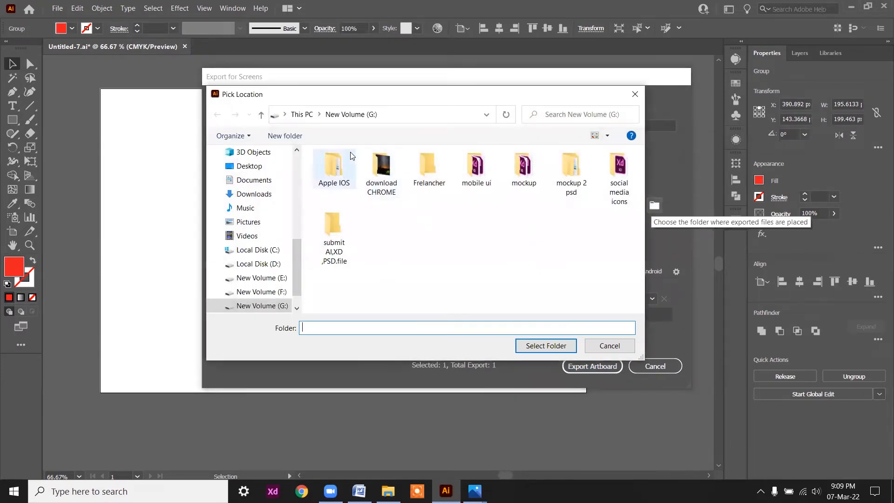
double_click(429, 166)
left_click(533, 345)
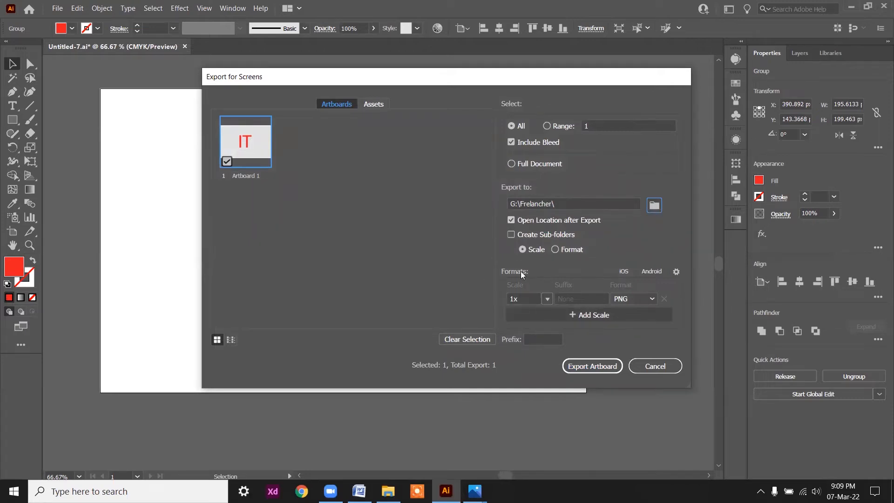
Step: Set the artboard's export format to JPG 100 and review the other available formats
left_click(650, 299)
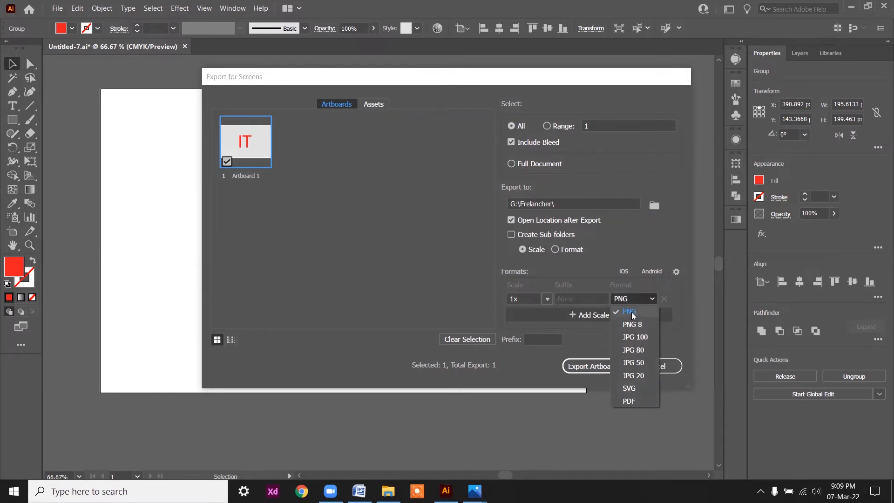
left_click(634, 337)
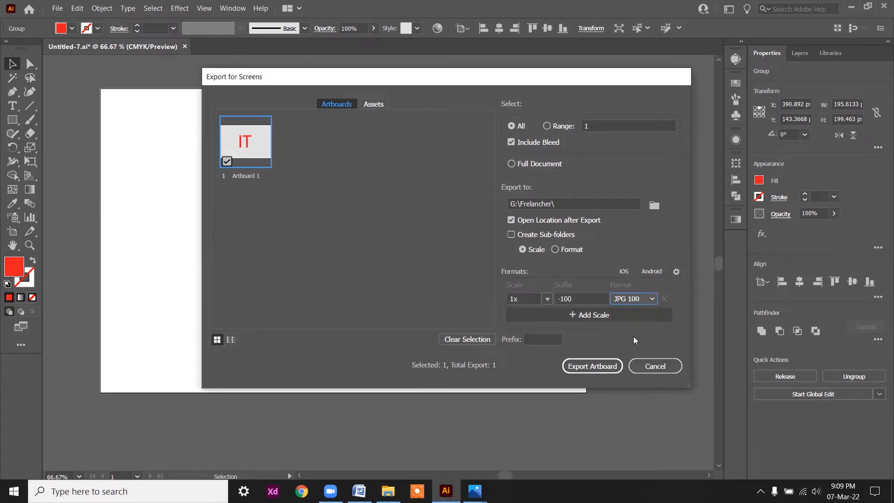
left_click(650, 299)
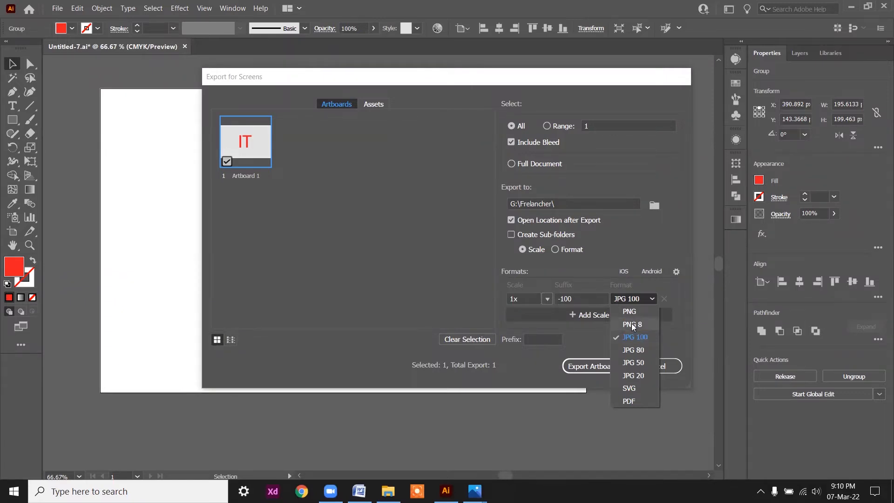
left_click(497, 286)
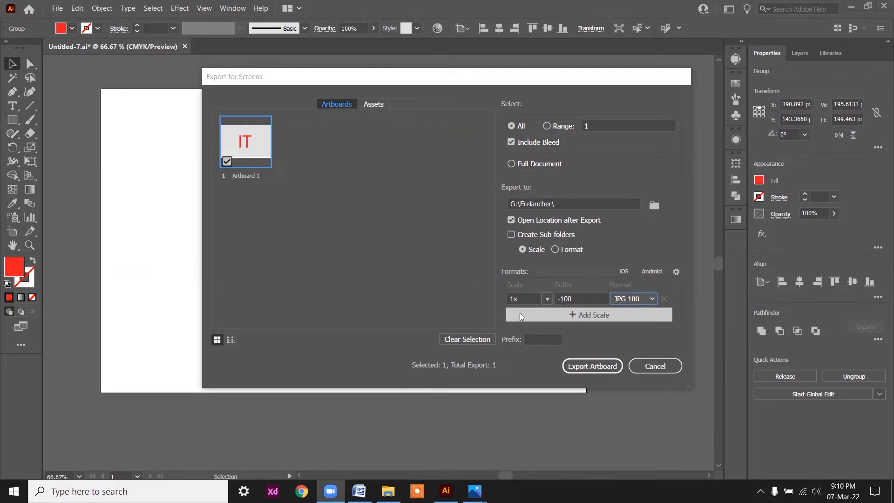
Step: Set the export scale by resolution to 500 ppi and export Artboard 1
left_click(547, 299)
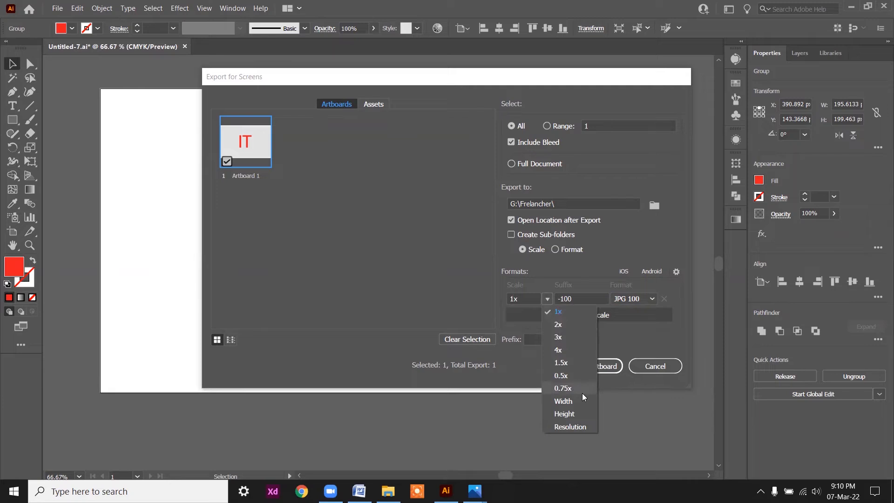
left_click(562, 427)
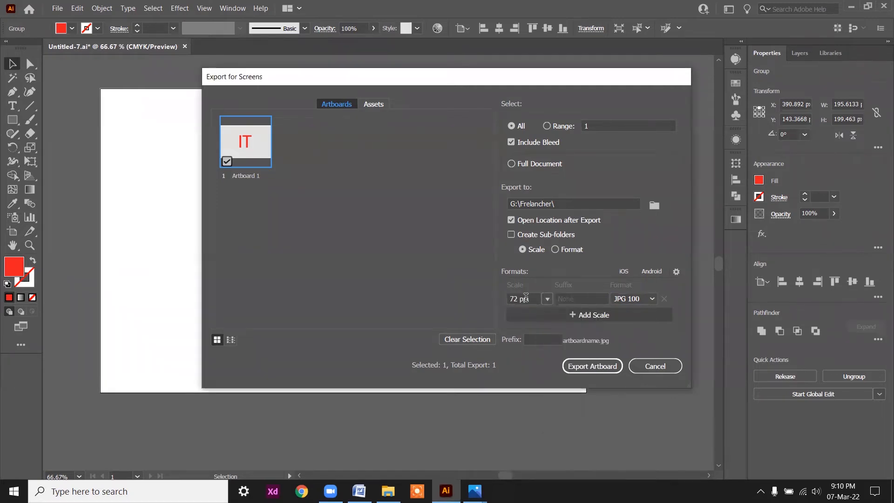
left_click(517, 300)
key("BackSpace")
key("BackSpace")
type("500")
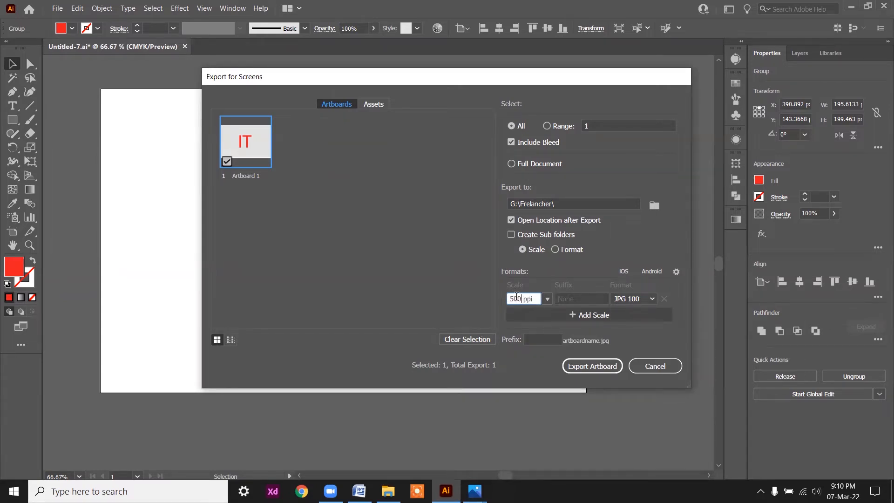
left_click(590, 366)
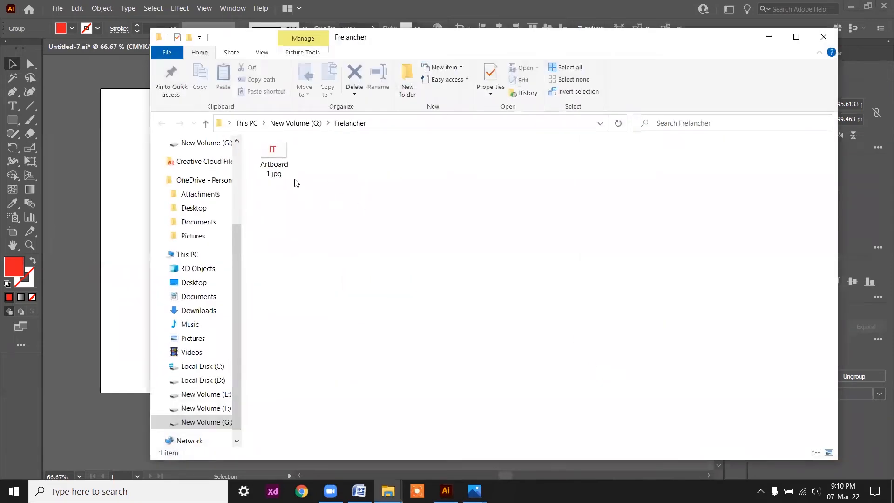
Step: Open the exported Artboard 1.jpg in Photos and examine the sharpness of the IT lettering at higher magnification
double_click(275, 156)
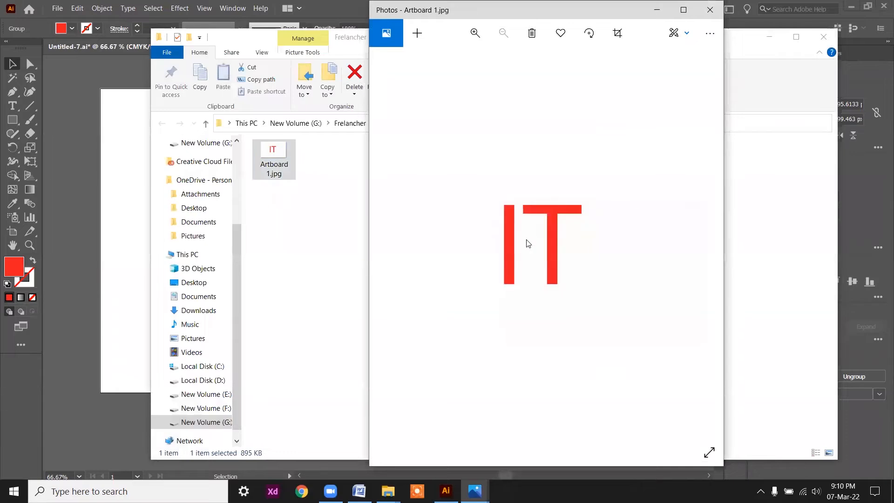
scroll(531, 246, "up", 2)
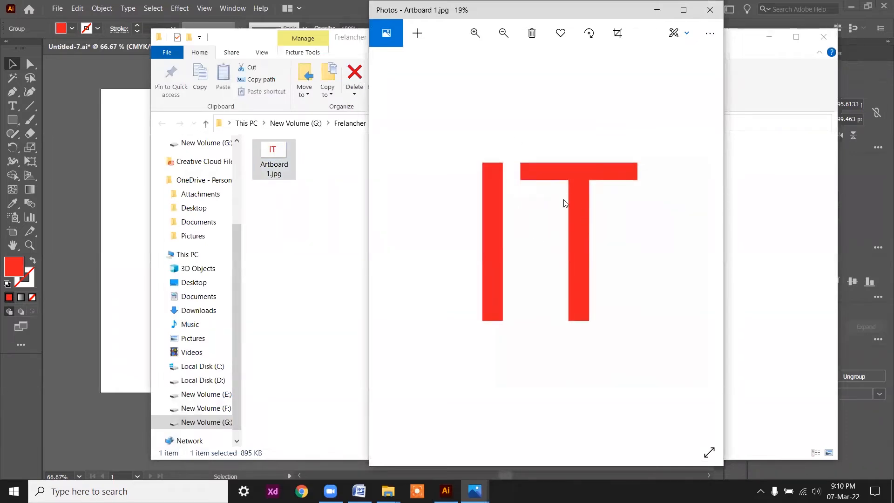
left_click(473, 35)
left_click(474, 35)
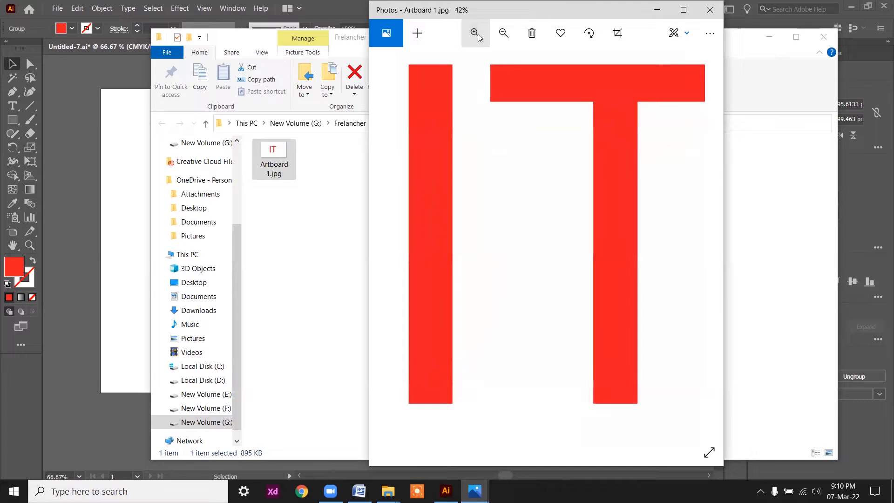
left_click(477, 33)
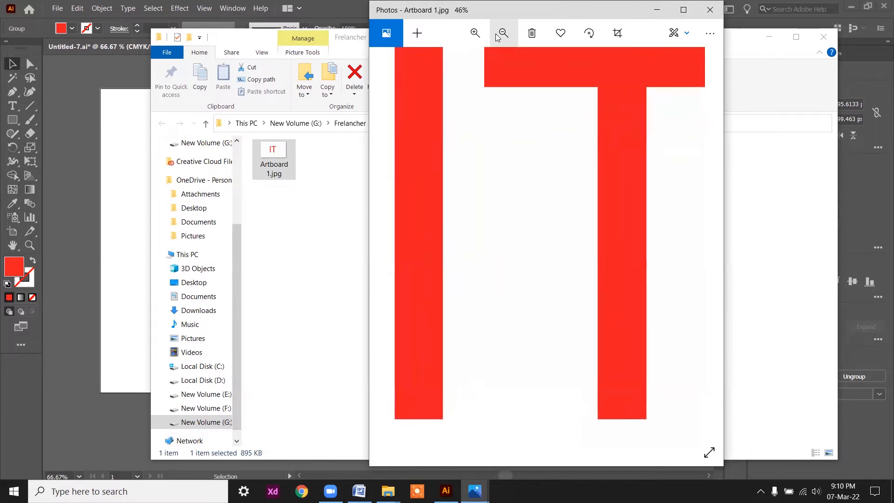
left_click(491, 37)
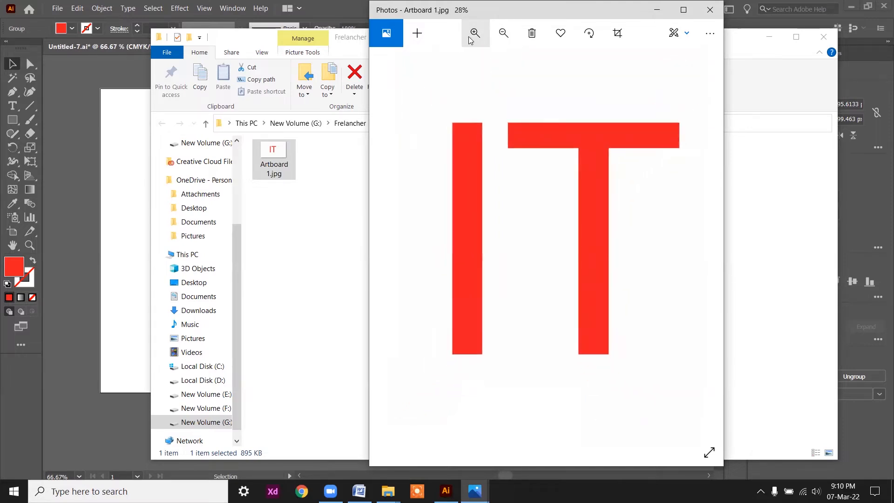
left_click(473, 34)
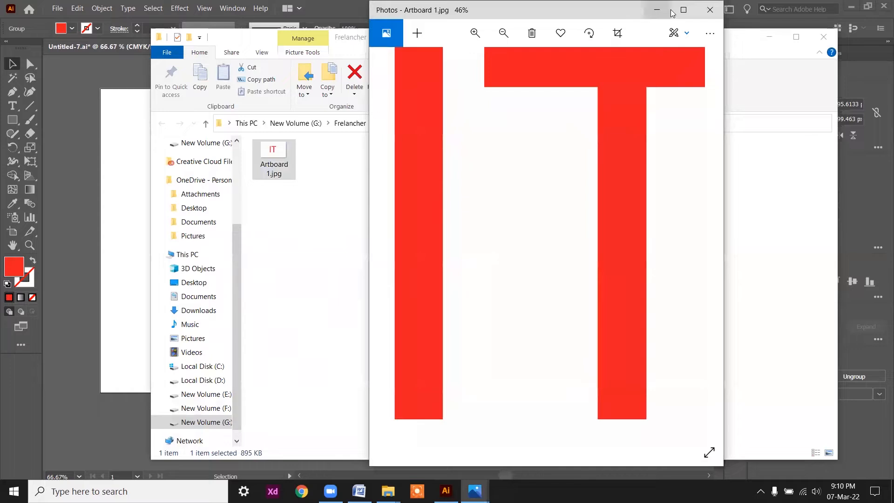
Step: Close the exported image, minimize the Frelancher folder window and return to the IT document in Illustrator with nothing selected
left_click(710, 10)
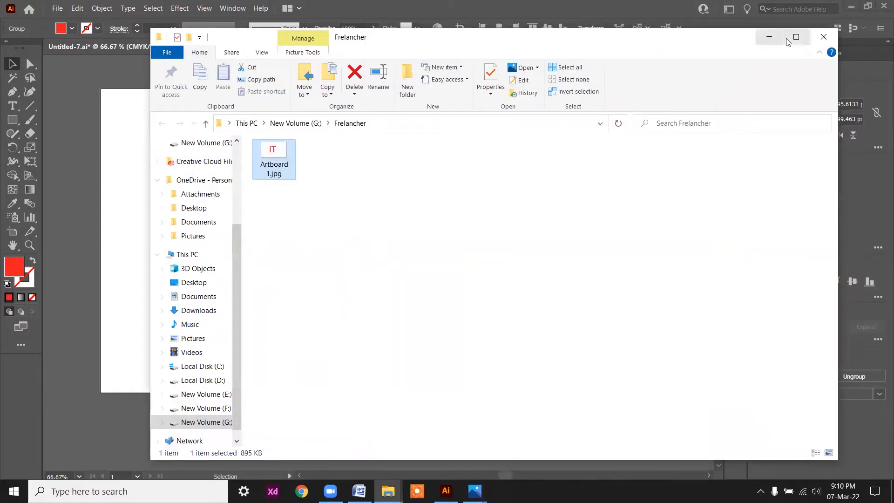
left_click(770, 36)
left_click(489, 234)
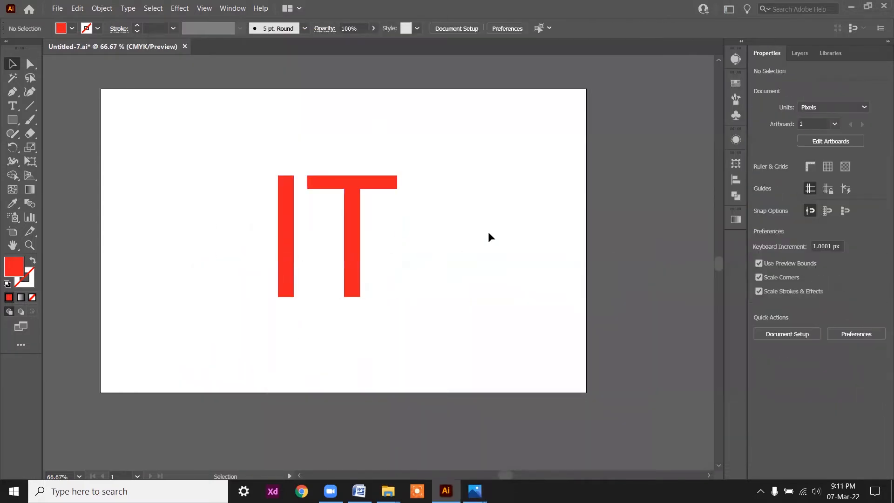
Step: Examine the Export for Screens settings for Artboard 1 and dismiss them without exporting
left_click(58, 8)
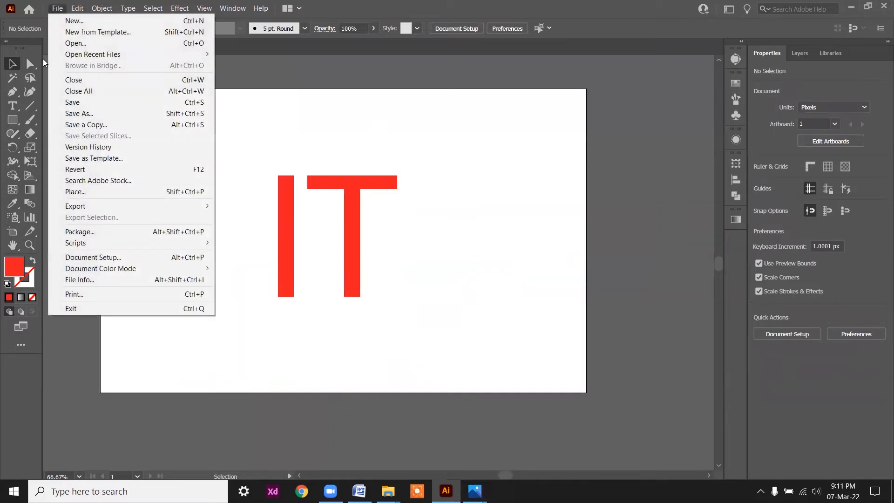
mouse_move(86, 204)
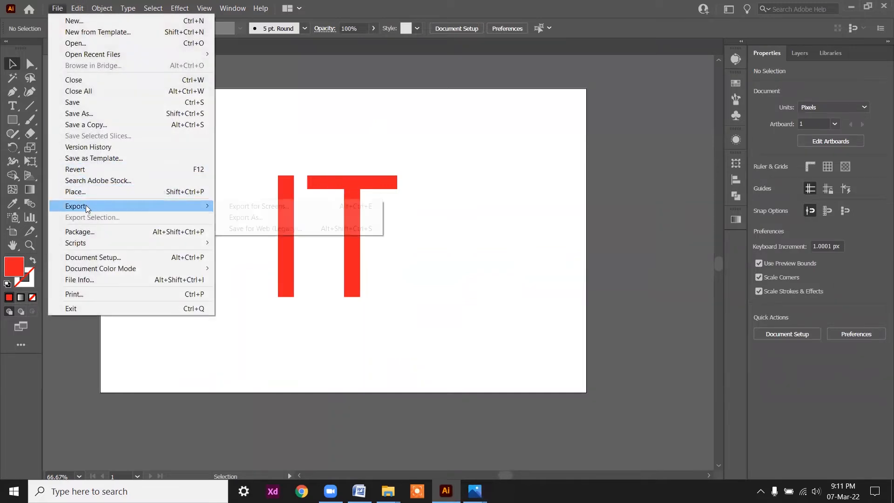
left_click(240, 206)
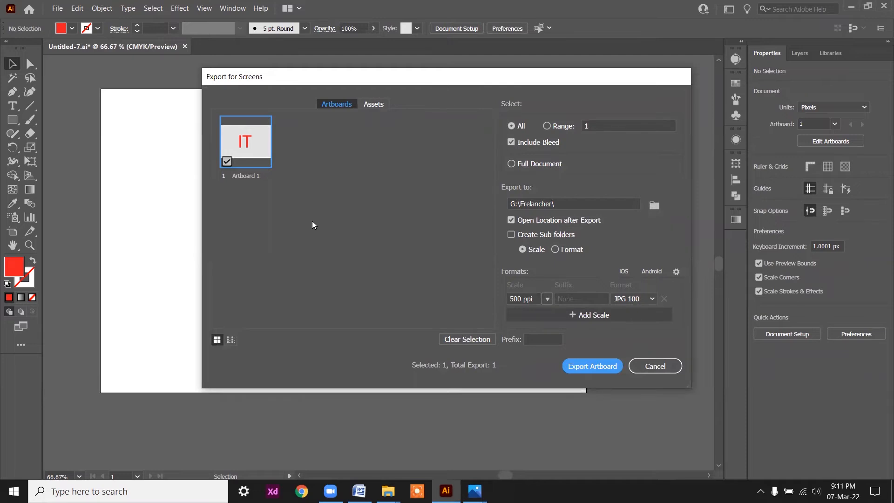
left_click(663, 367)
Step: Review the file types offered by Export As for Untitled-7 and cancel the export
left_click(58, 8)
mouse_move(93, 211)
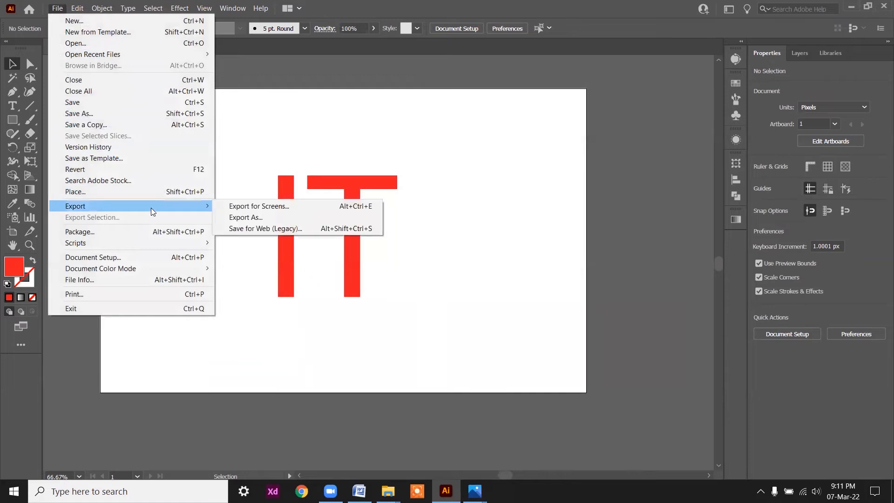
left_click(256, 218)
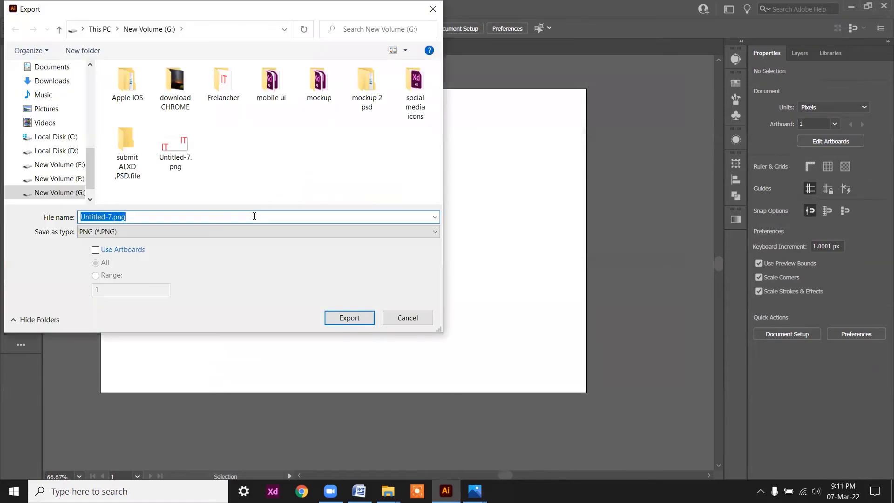
left_click(118, 232)
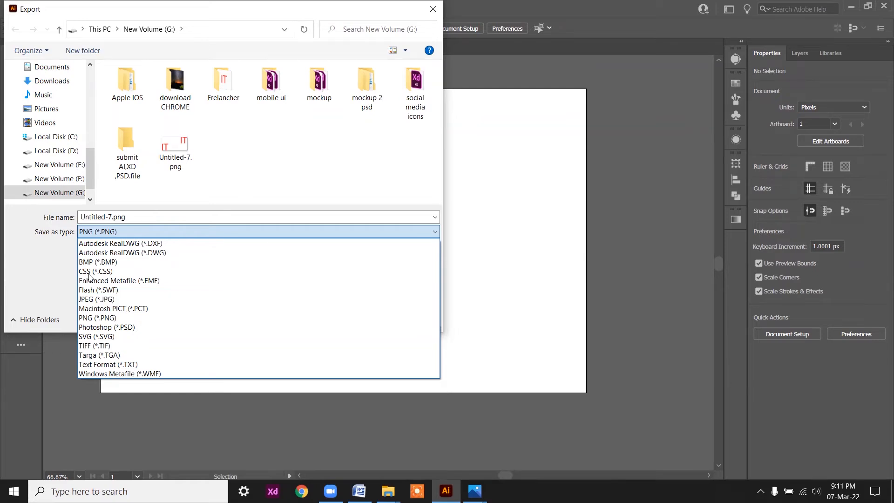
left_click(523, 231)
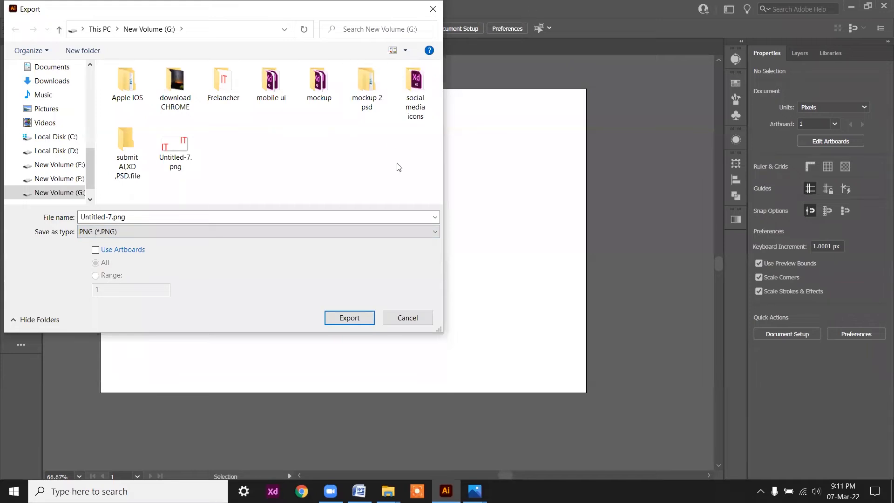
left_click(412, 319)
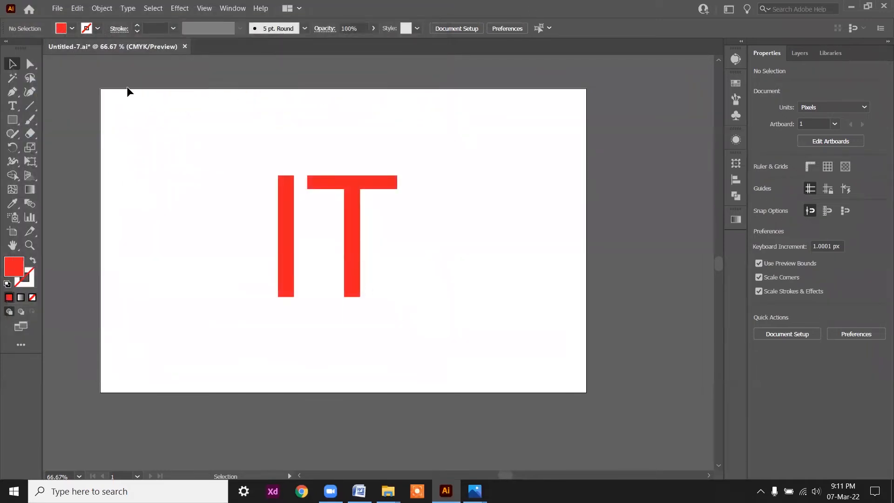
Step: Revisit Export for Screens to compare its options with Export As, and leave without exporting
left_click(57, 8)
mouse_move(93, 212)
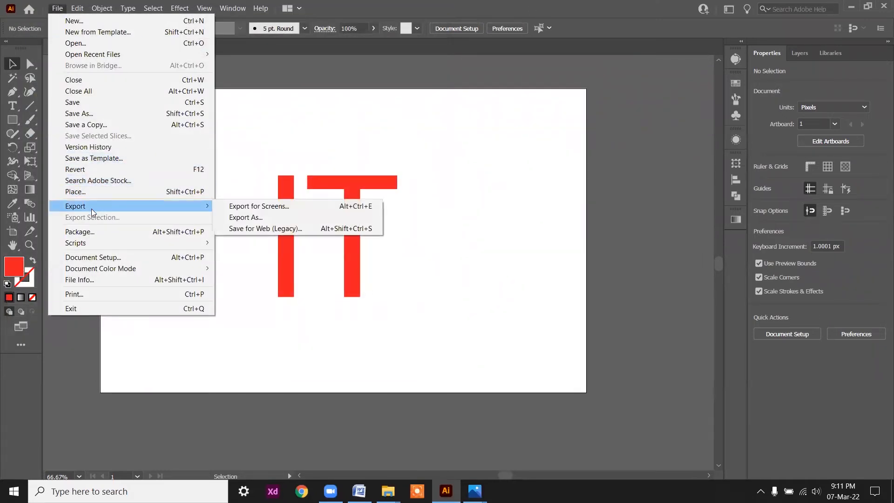
left_click(257, 208)
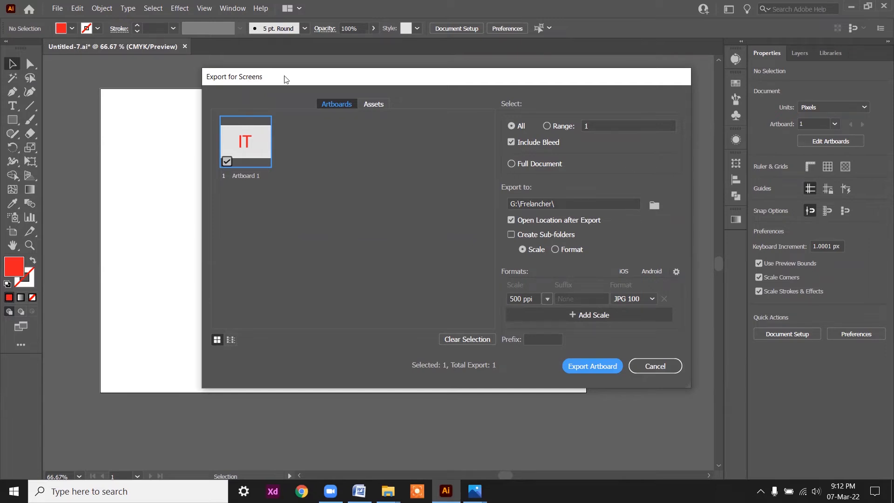
left_click(655, 366)
Step: Inspect the Save for Web (Legacy) settings and its available image formats, and cancel without saving
left_click(57, 8)
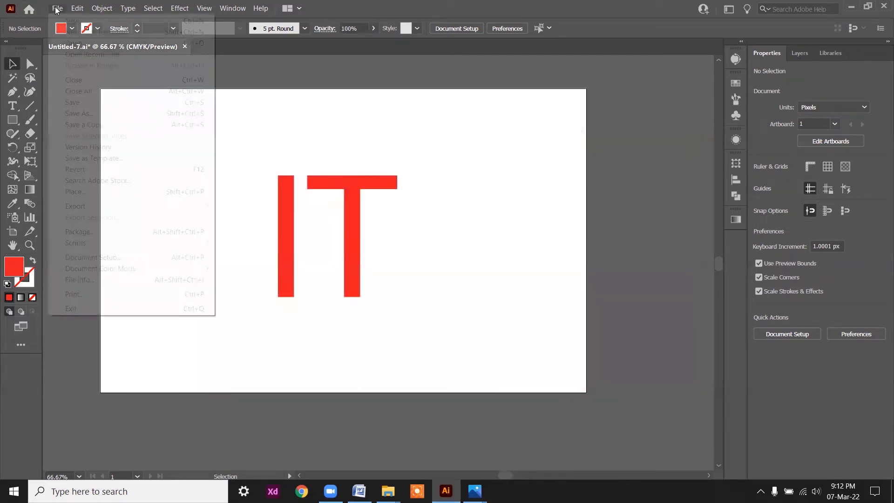
mouse_move(91, 208)
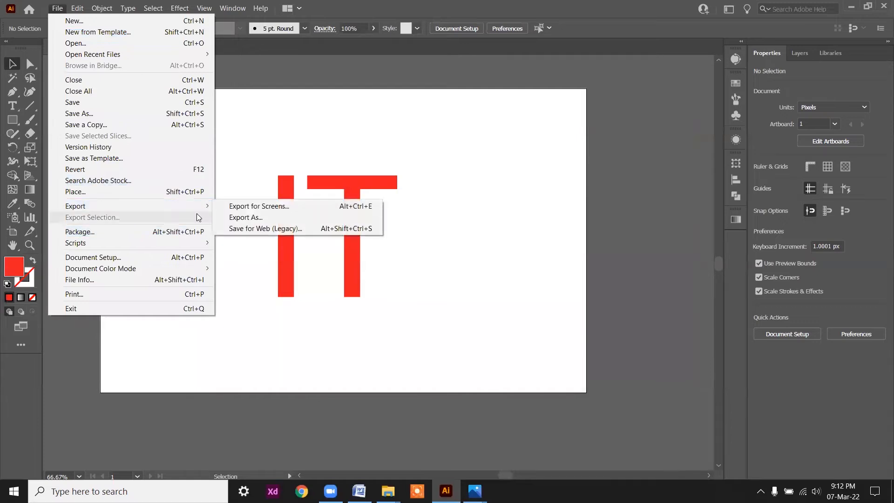
left_click(259, 228)
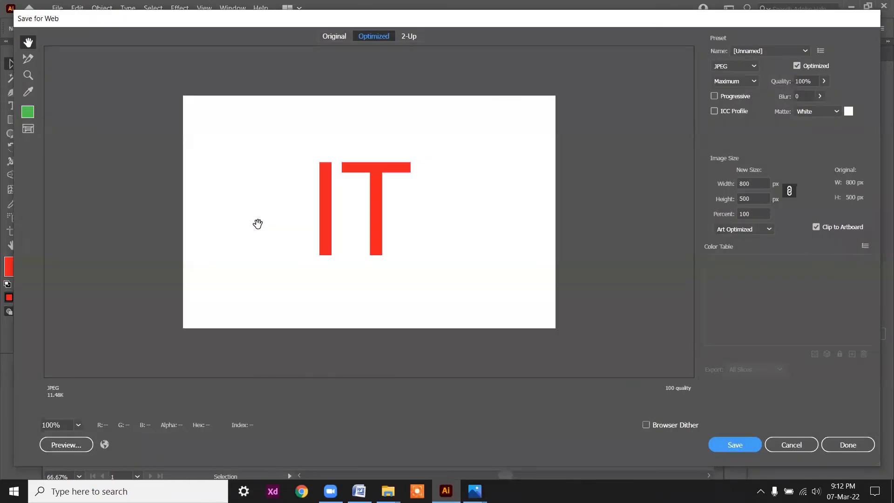
left_click(754, 68)
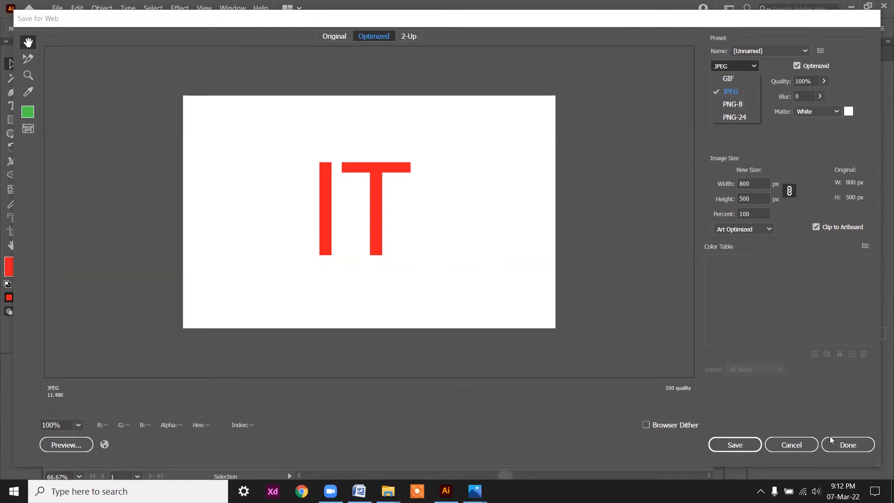
left_click(793, 449)
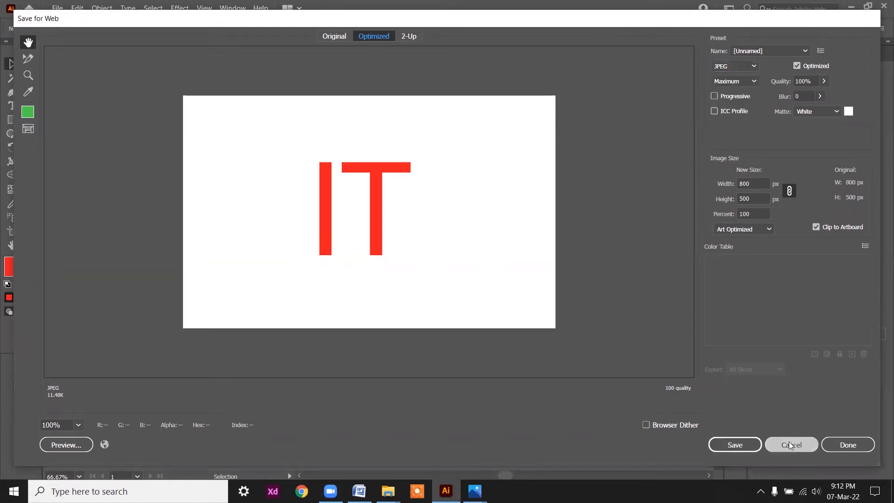
left_click(790, 443)
Step: Bring up Save for Web (Legacy) once more for the IT artwork and dismiss it without saving
left_click(57, 8)
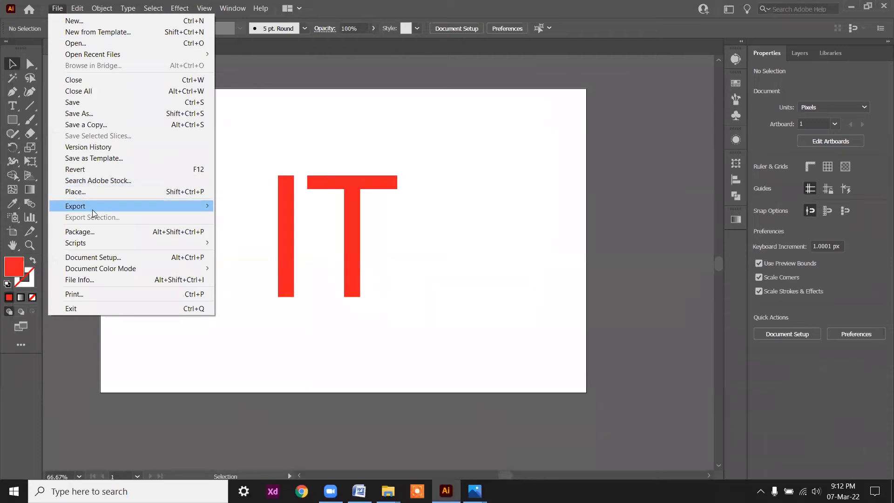
mouse_move(168, 206)
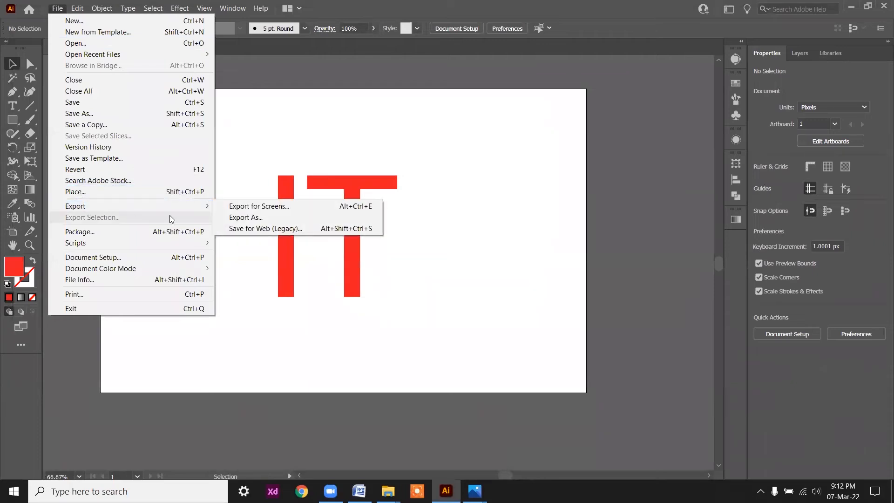
left_click(258, 228)
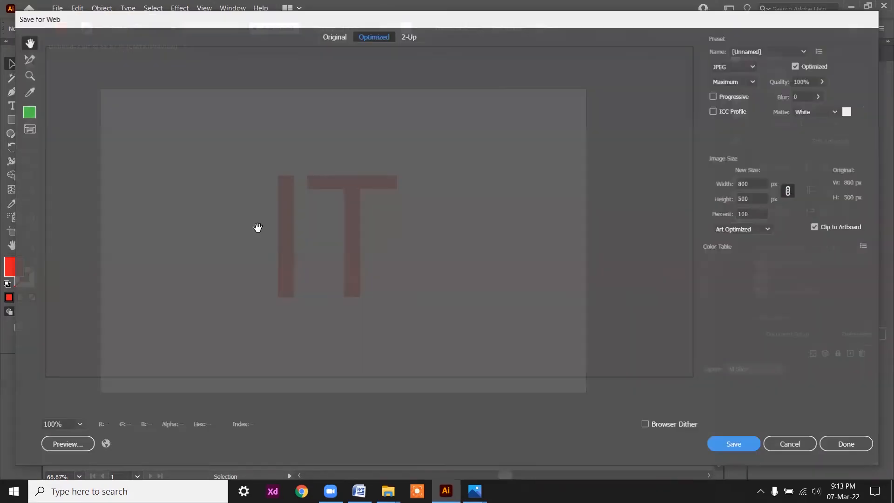
left_click(792, 446)
Step: Review the format and quality choices in Save for Web (Legacy) and fit the artwork preview on screen
left_click(57, 9)
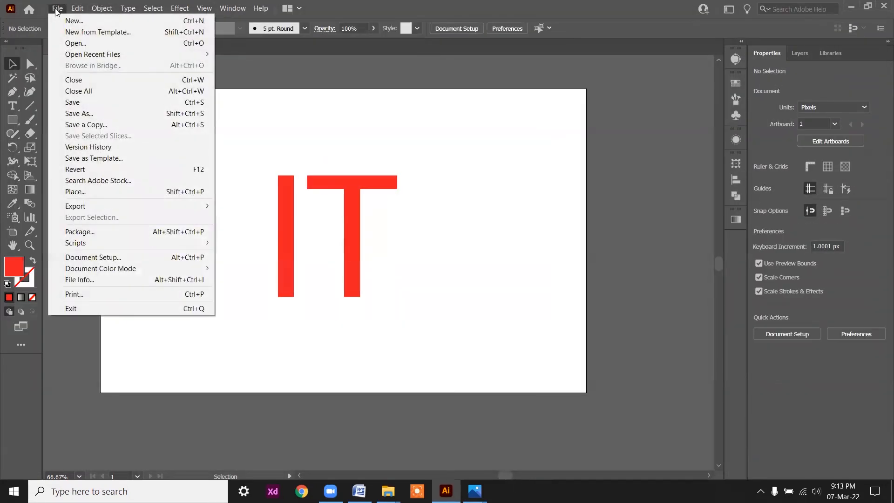
mouse_move(93, 208)
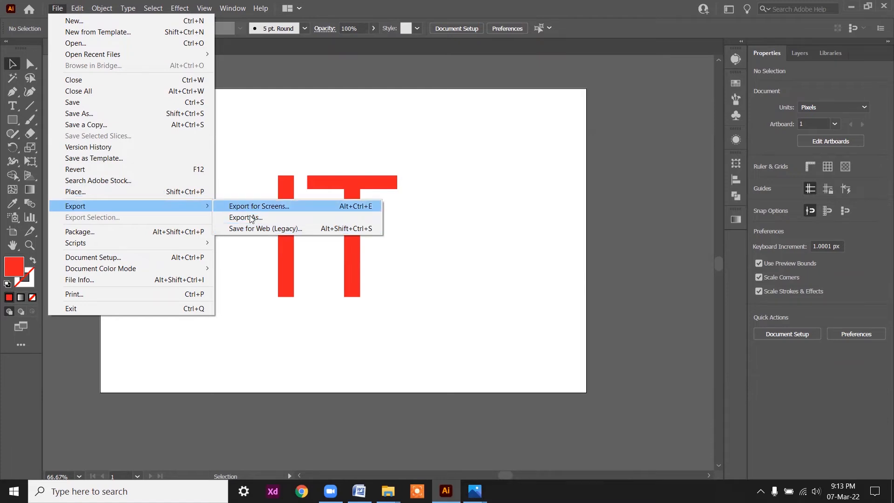
left_click(248, 229)
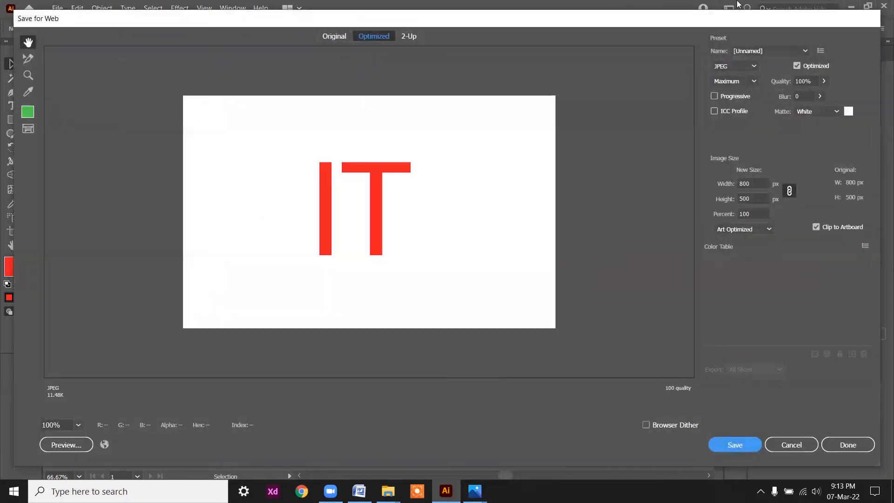
left_click(750, 67)
left_click(748, 65)
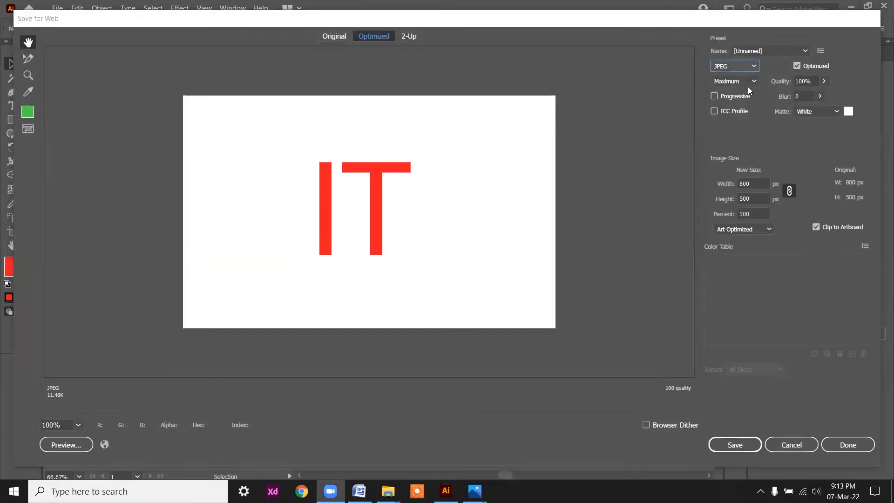
left_click(752, 81)
left_click(751, 81)
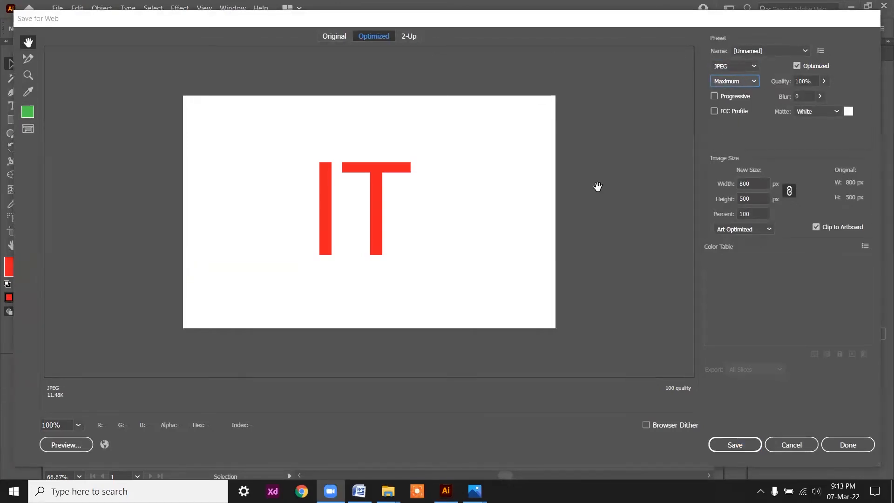
left_click(79, 425)
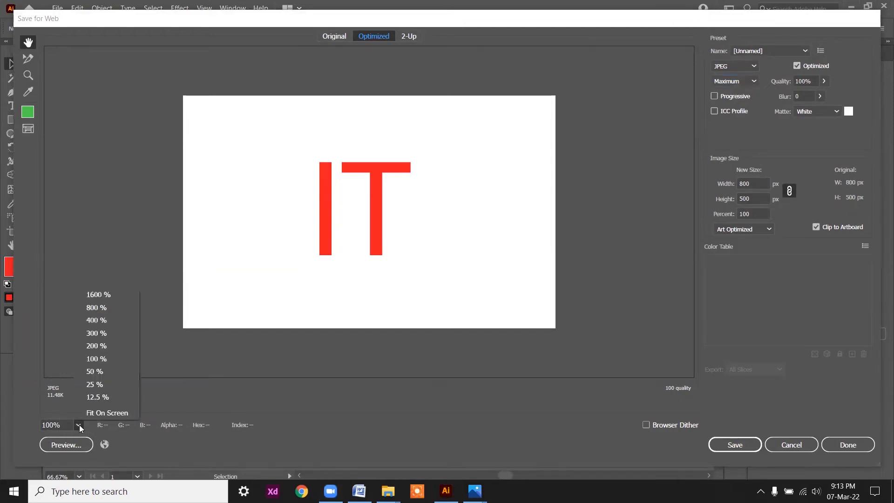
left_click(100, 413)
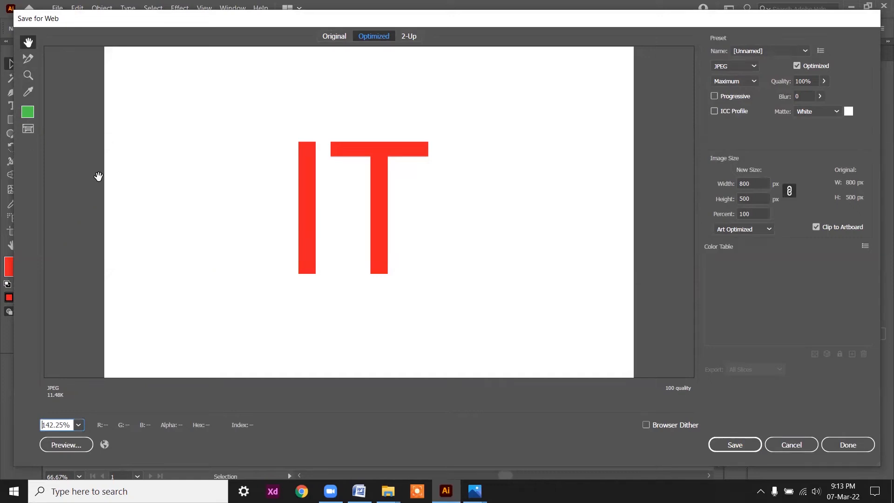
Step: Compare the Original and Optimized previews of the IT lettering in Save for Web, and cancel without saving
left_click(335, 36)
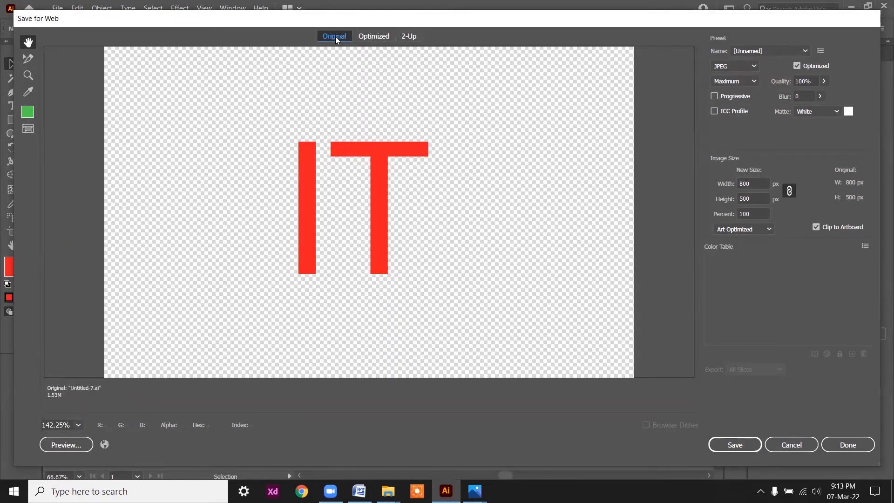
left_click(375, 38)
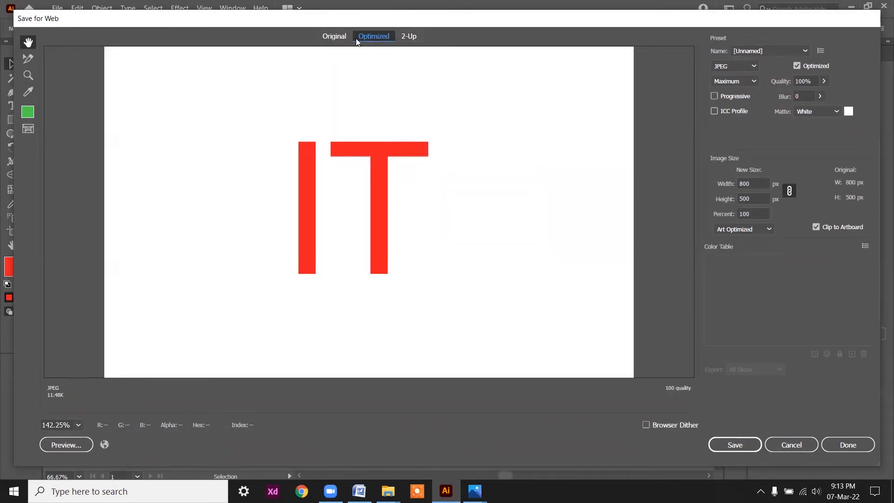
left_click(336, 36)
left_click(357, 37)
left_click(337, 38)
left_click(370, 35)
left_click(792, 445)
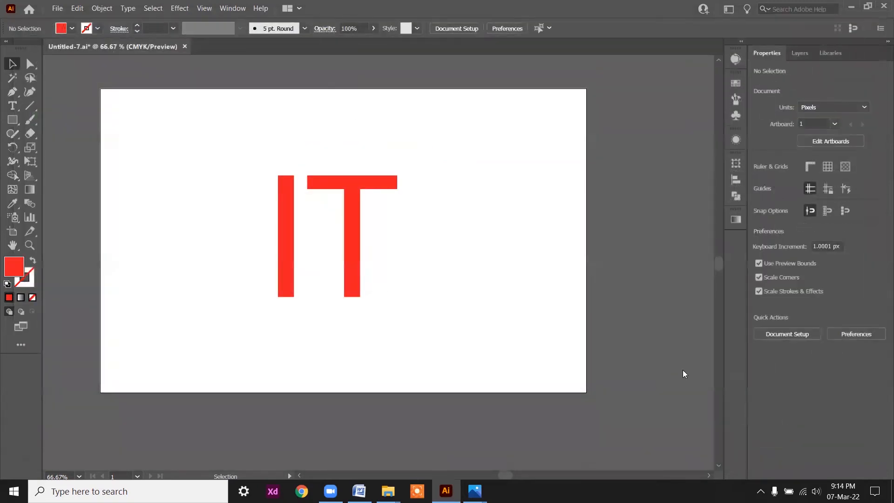
Step: Reopen Save for Web (Legacy) and show the Original preview of the IT artwork to examine its background
left_click(58, 8)
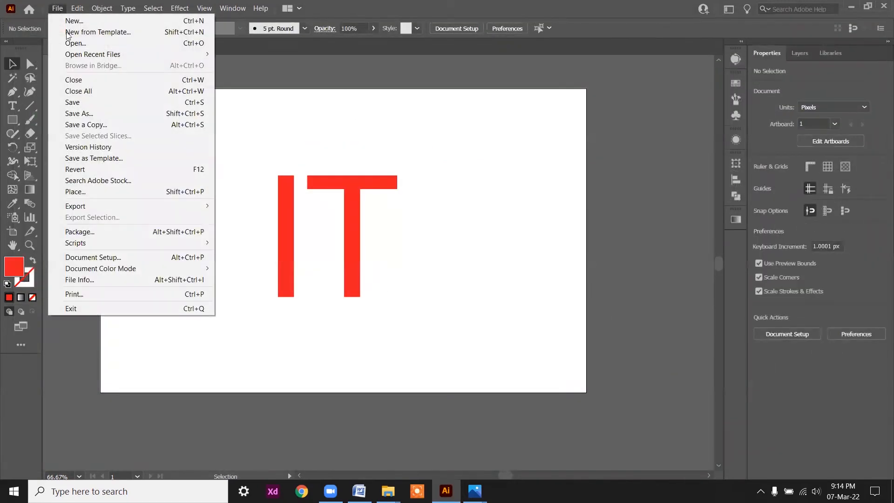
mouse_move(102, 209)
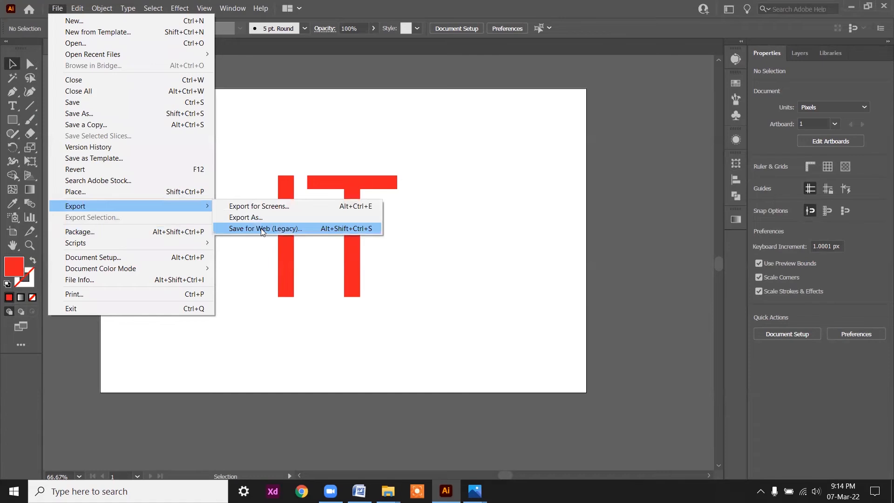
left_click(260, 228)
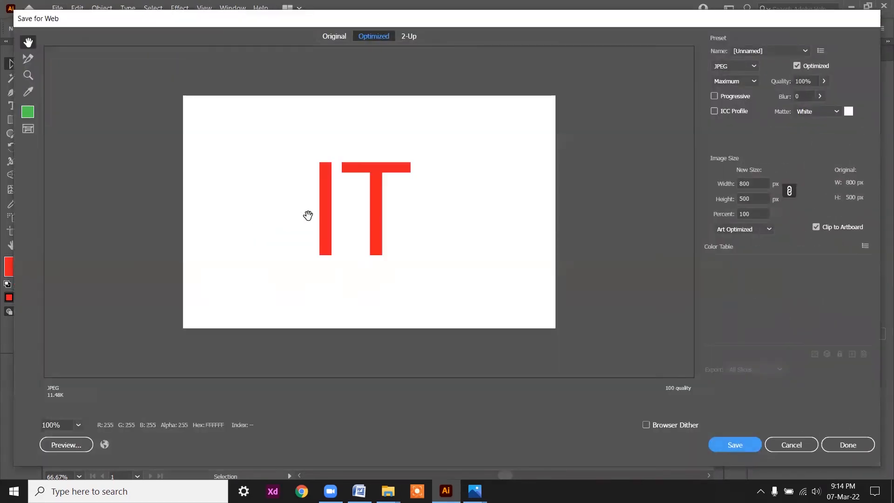
left_click(384, 40)
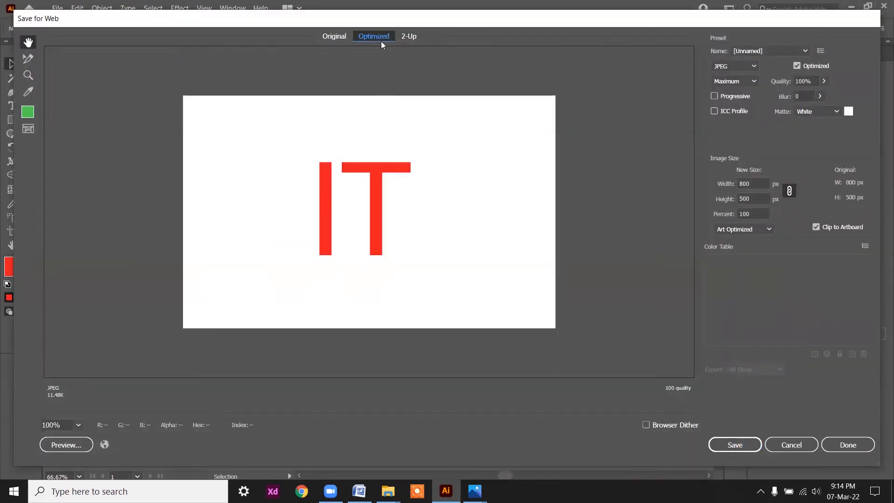
left_click(325, 39)
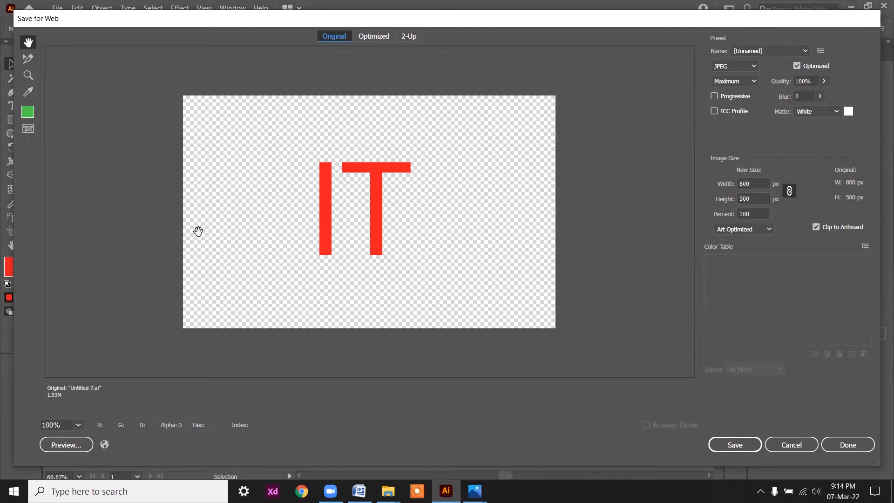
Step: Show the Optimized preview of the IT artwork in Save for Web to compare its background, and cancel without saving
left_click(375, 37)
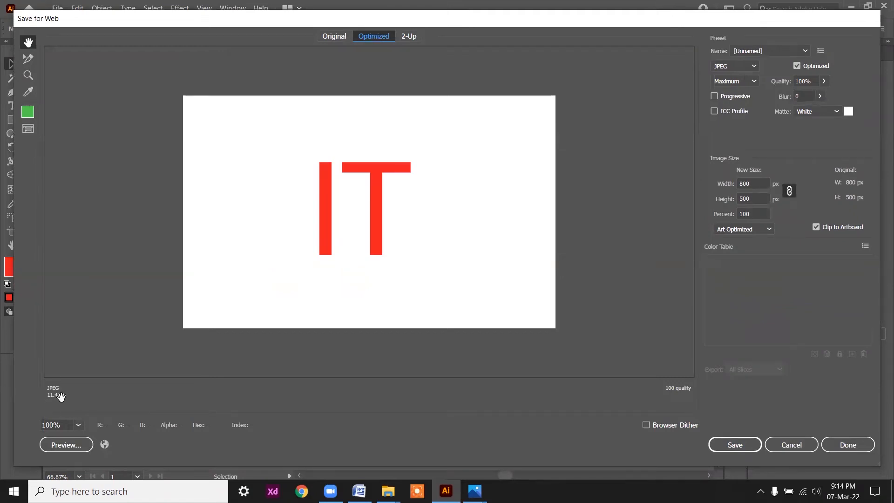
left_click(792, 445)
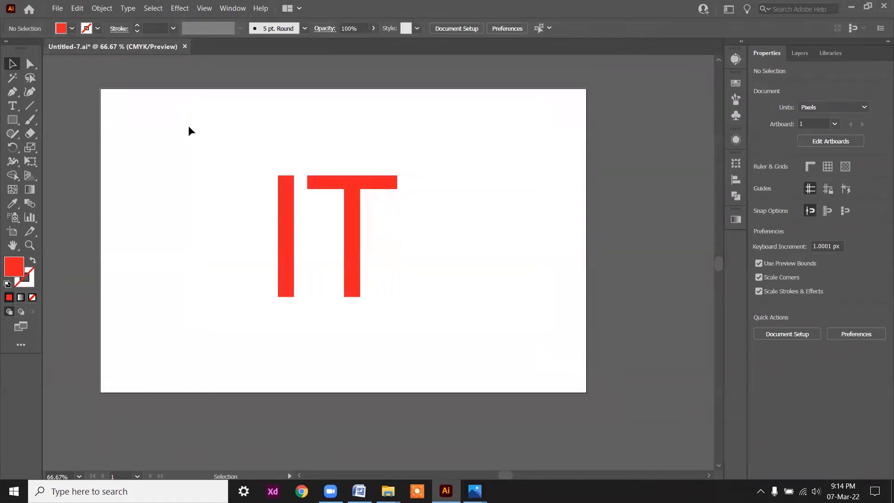
Step: Export the IT artboard for screens as JPG 100 at a higher ppi to G:\Frelancher, replacing the existing file
left_click(56, 8)
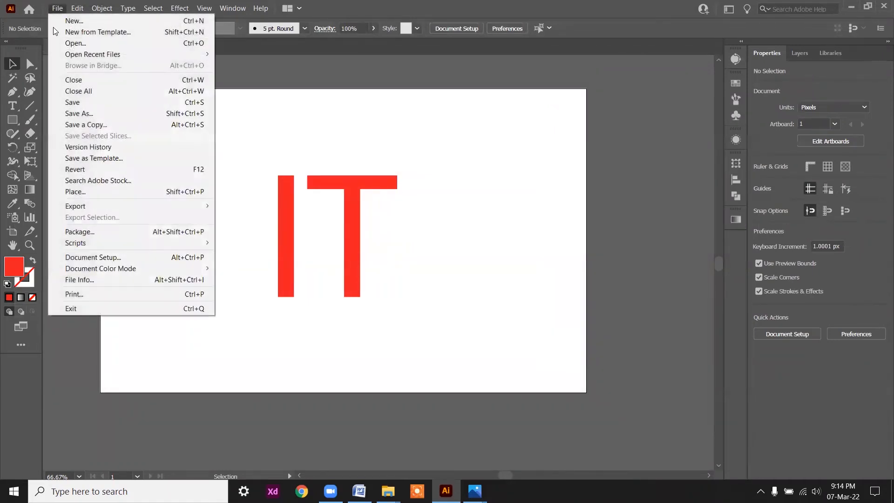
mouse_move(91, 208)
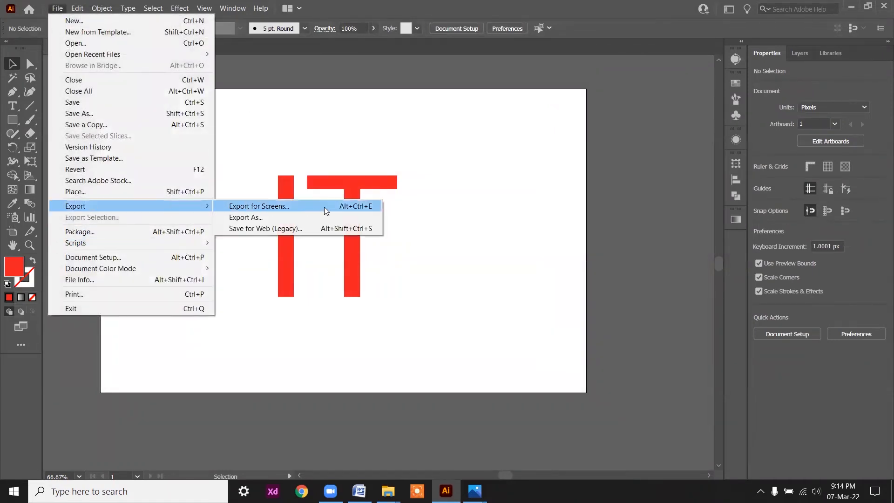
left_click(279, 207)
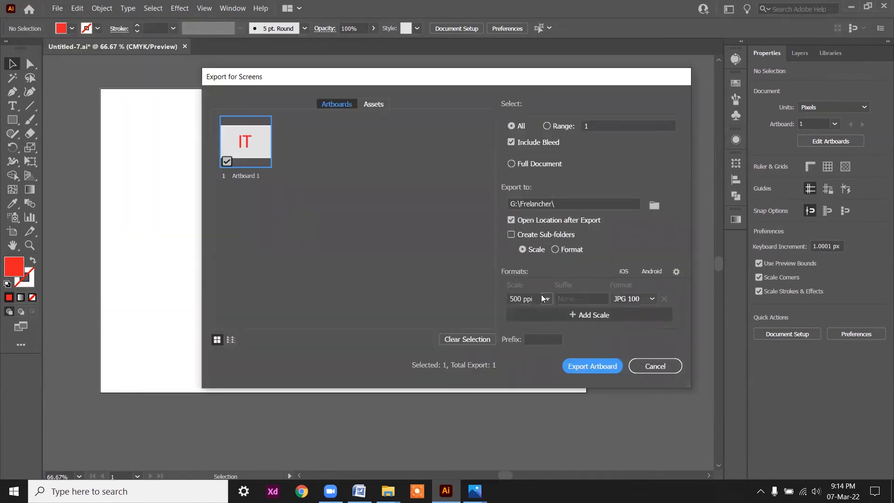
left_click(522, 298)
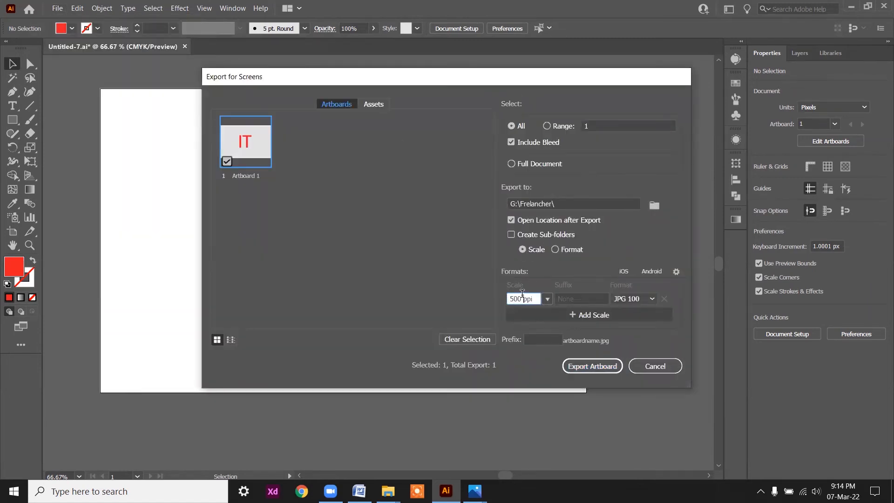
key("BackSpace")
key("BackSpace")
key("BackSpace")
type("100")
left_click(595, 368)
left_click(510, 280)
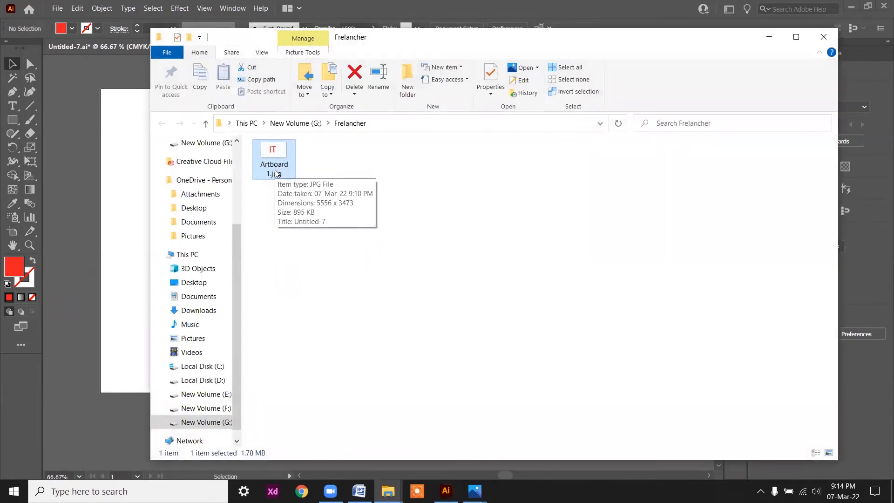
Step: View the exported Artboard 1.jpg enlarged in the Photos viewer, and close the viewer and the Frelancher folder
double_click(275, 173)
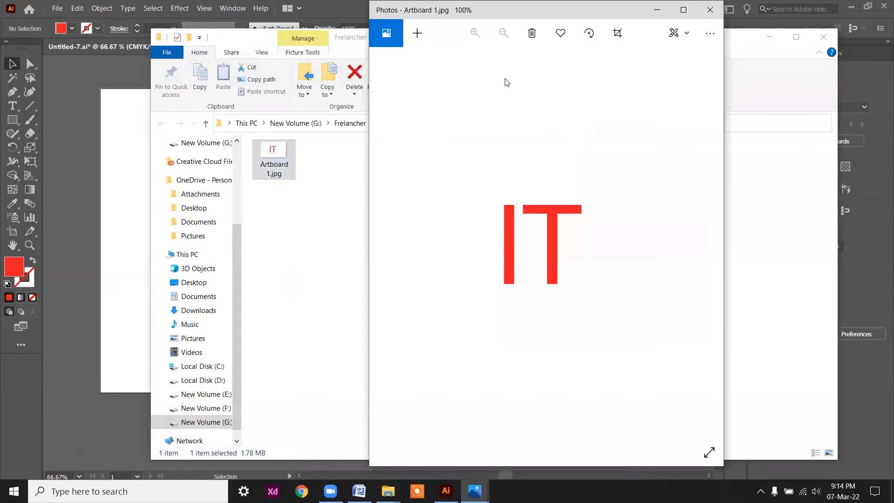
scroll(560, 238, "up", 2)
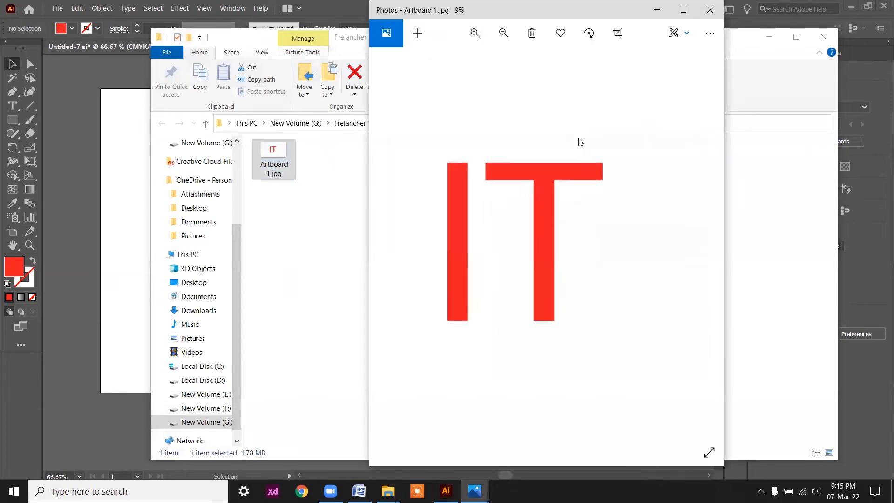
left_click(707, 10)
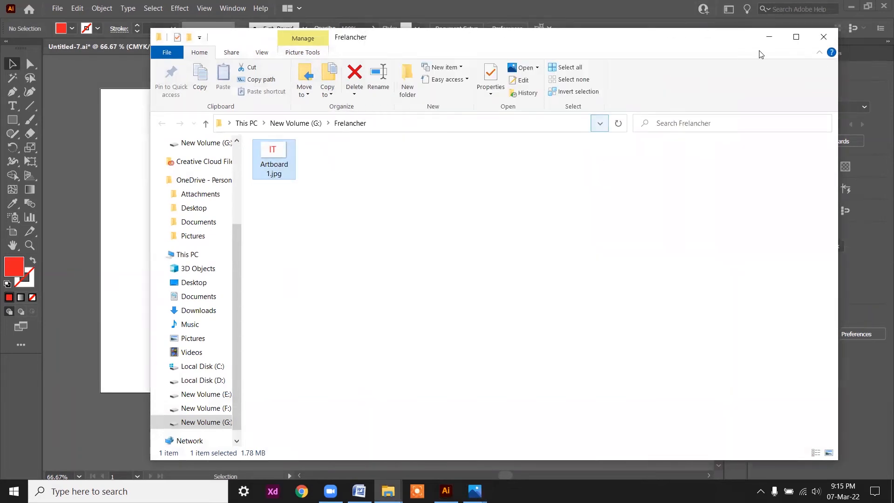
left_click(823, 36)
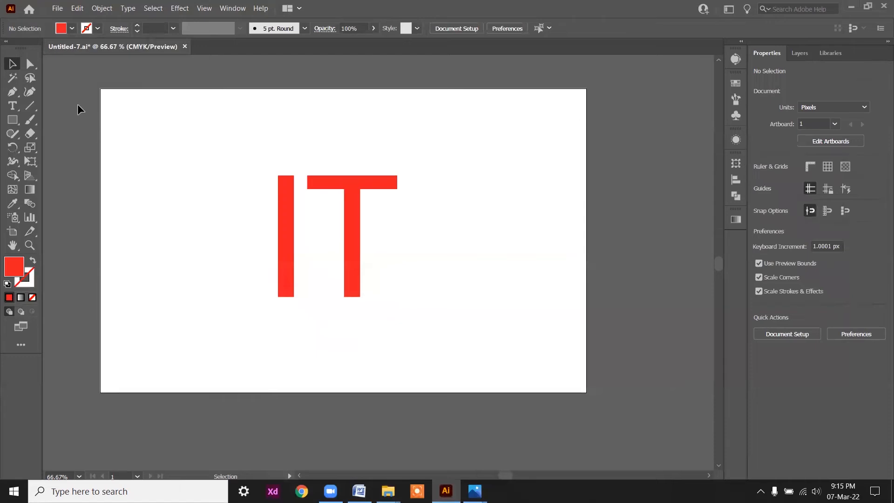
left_click(57, 8)
mouse_move(187, 201)
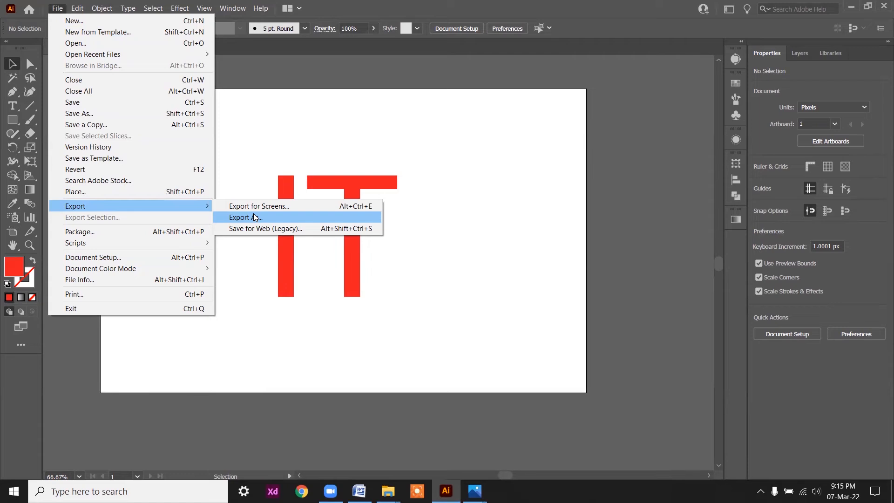
left_click(228, 373)
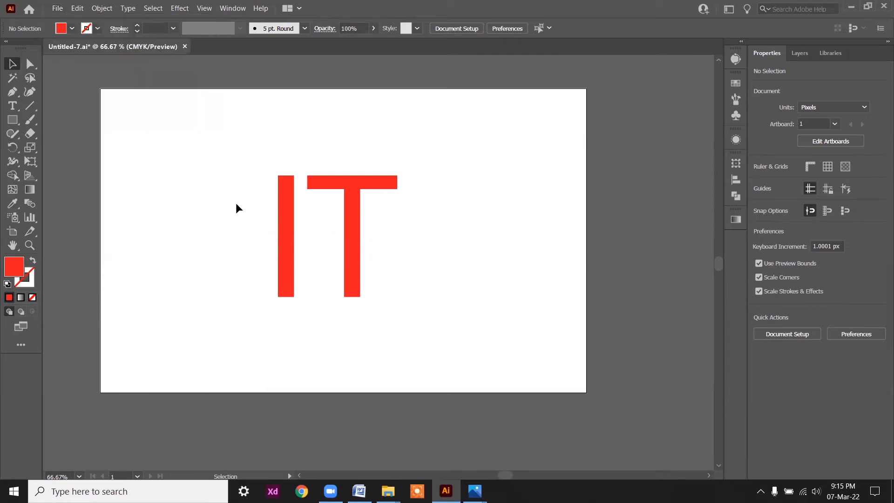
Step: Select the IT lettering and start packaging the document, saving it when required
left_click_drag(236, 205, 415, 320)
left_click(57, 7)
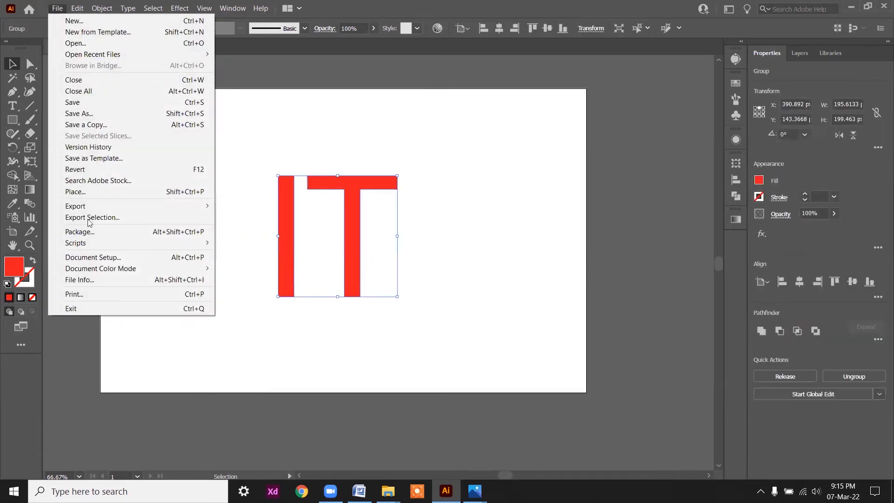
left_click(91, 234)
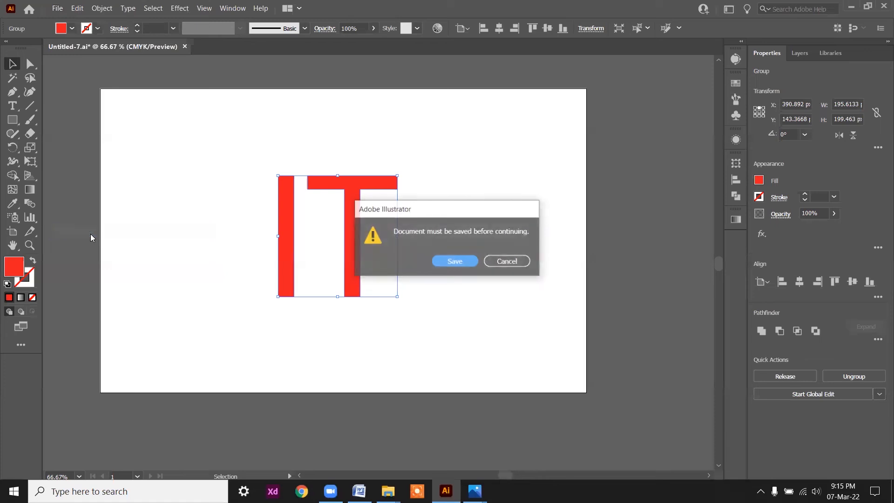
left_click(455, 261)
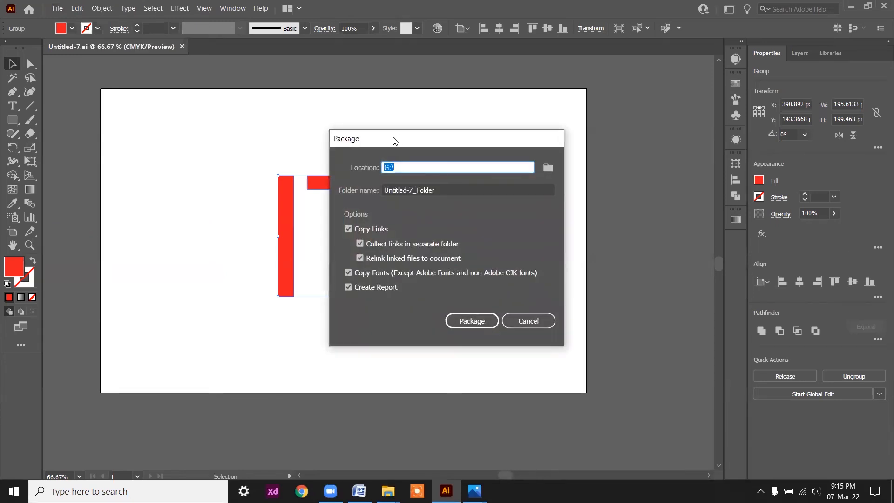
left_click_drag(399, 140, 215, 125)
left_click(362, 154)
scroll(345, 298, "down", 3)
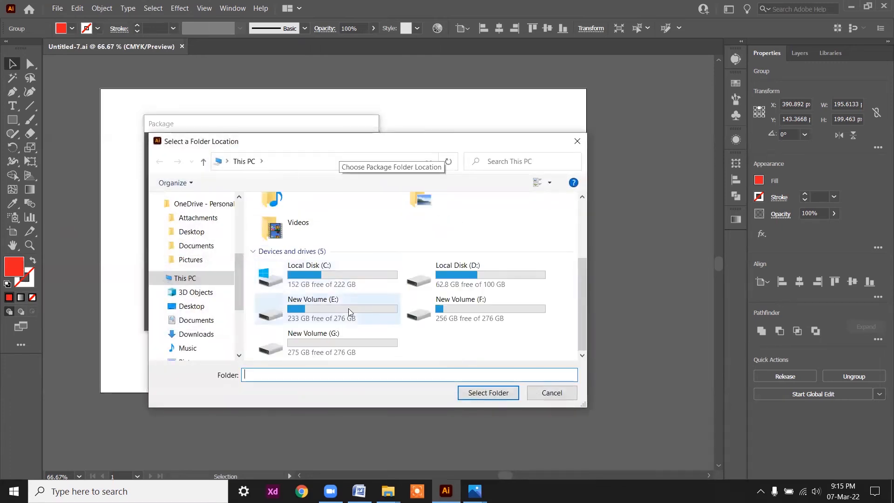
double_click(332, 345)
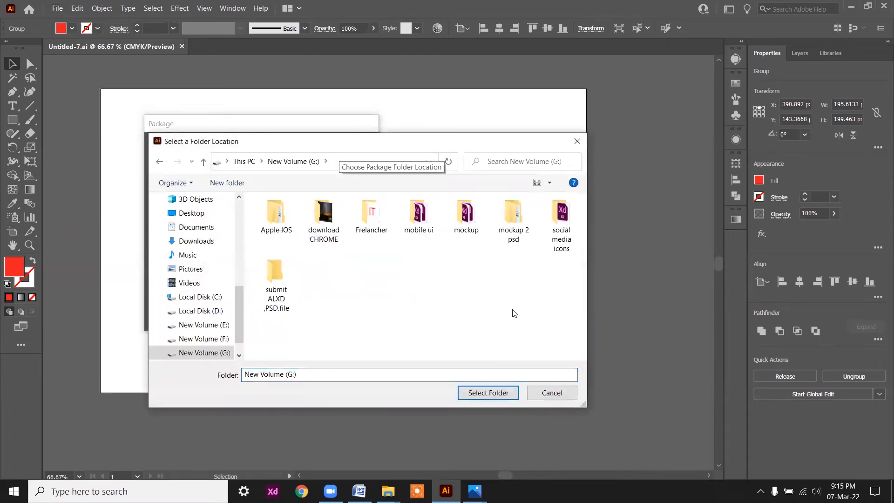
left_click(566, 392)
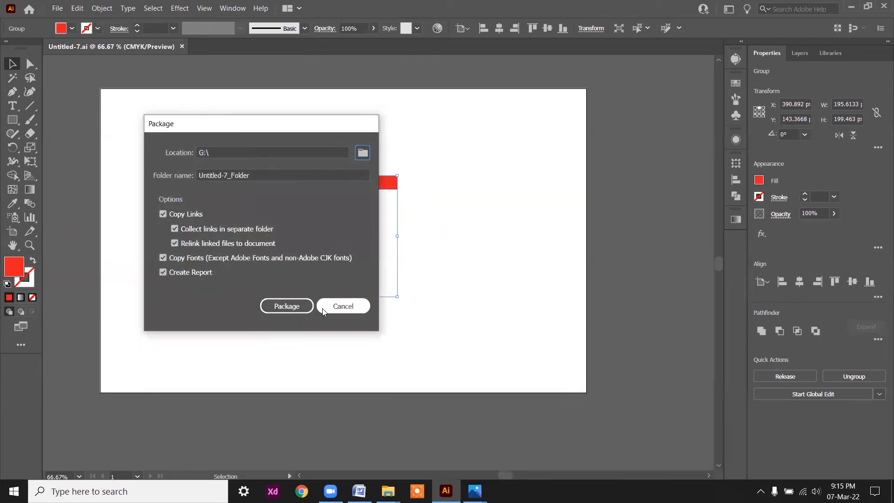
Step: Set the package location to the root of drive G:
left_click(359, 154)
scroll(328, 305, "down", 3)
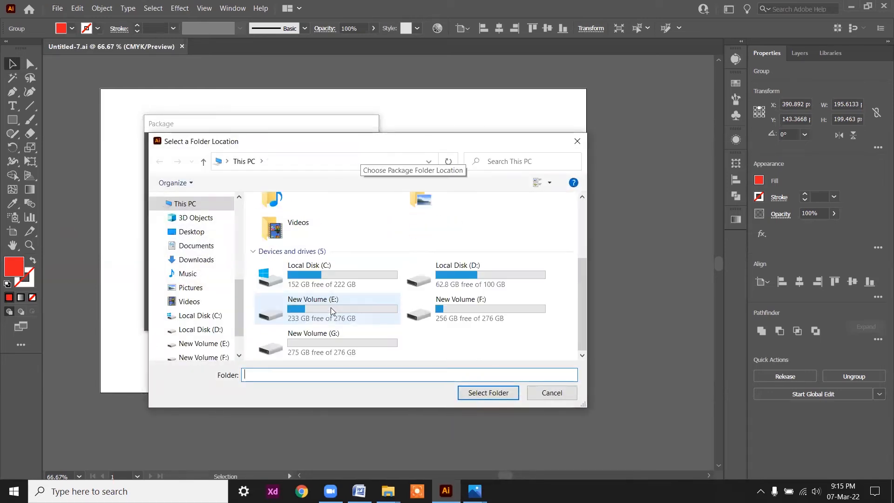
left_click(318, 341)
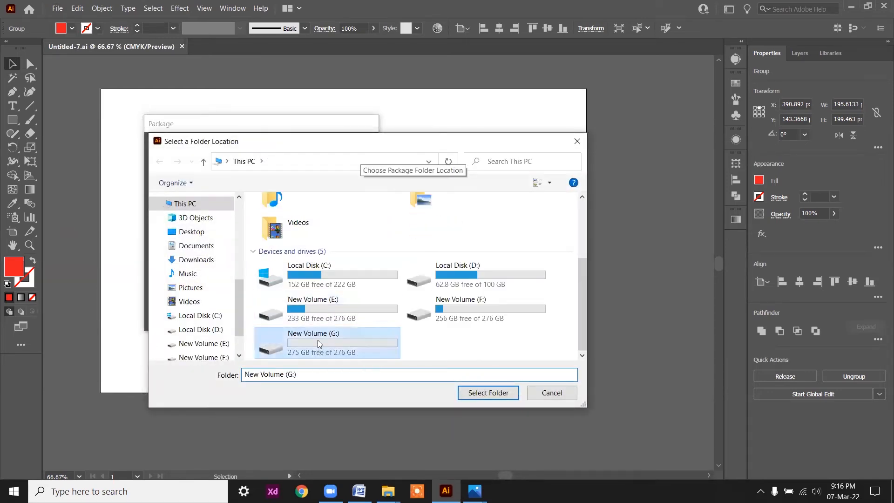
double_click(318, 340)
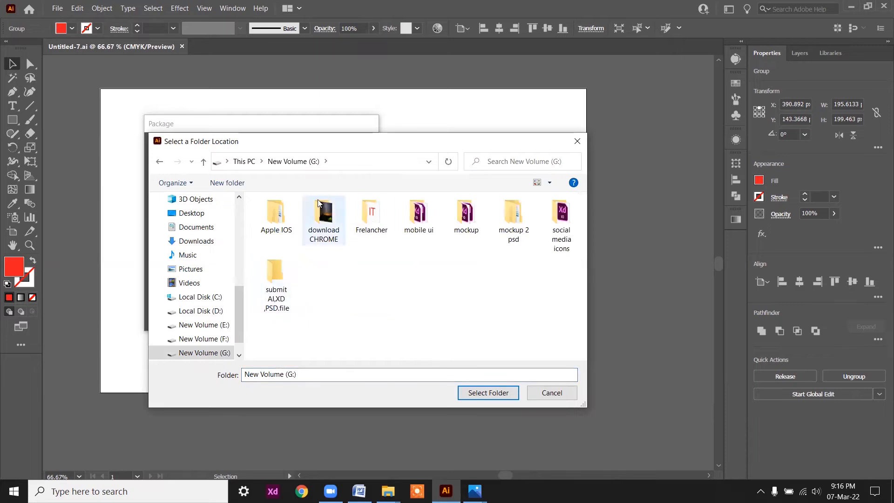
left_click(491, 390)
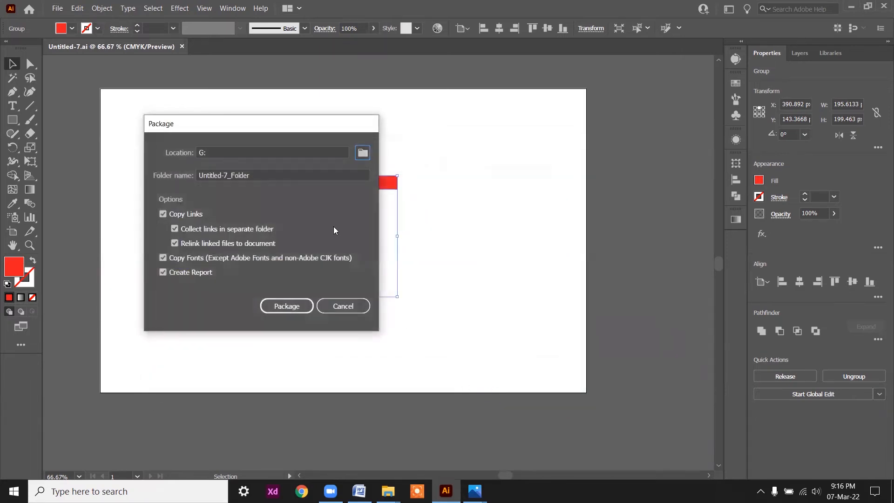
Step: Set the package location to the Frelancher folder on drive G:
left_click(362, 154)
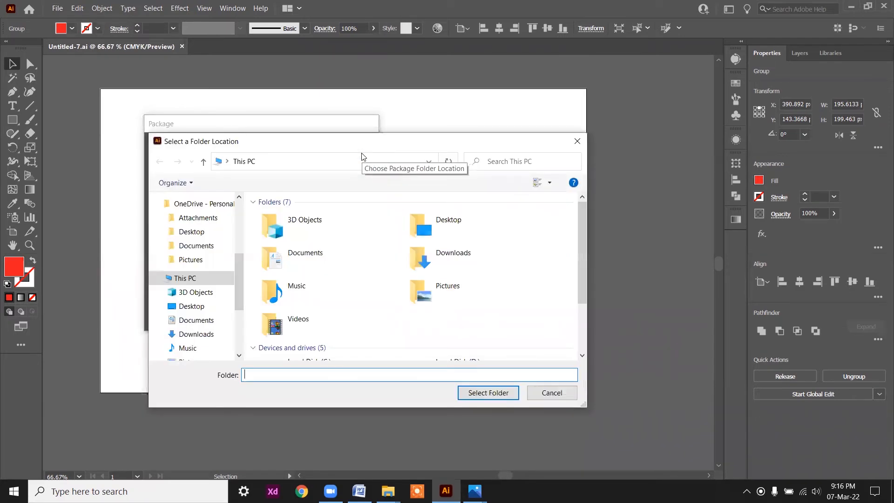
double_click(306, 334)
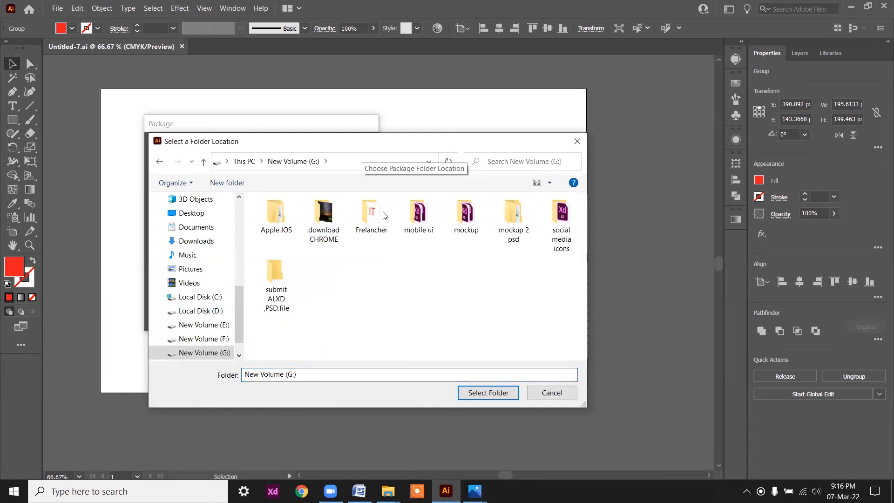
left_click(372, 214)
double_click(372, 214)
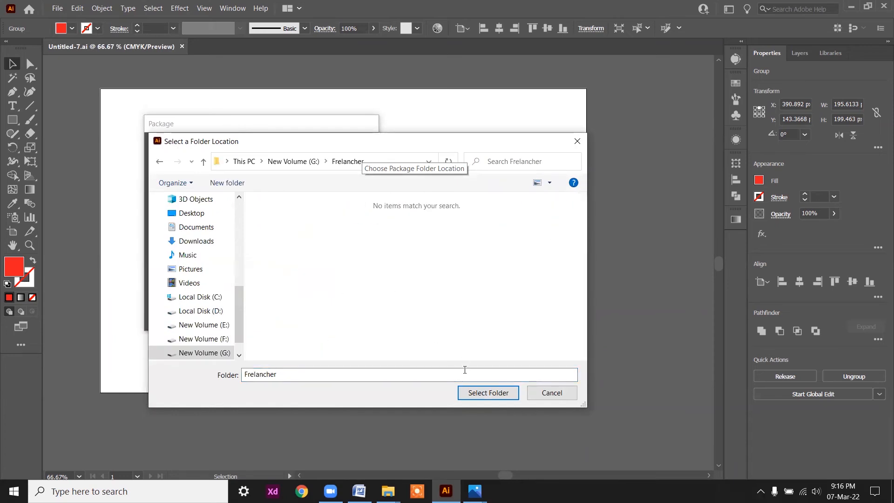
left_click(476, 393)
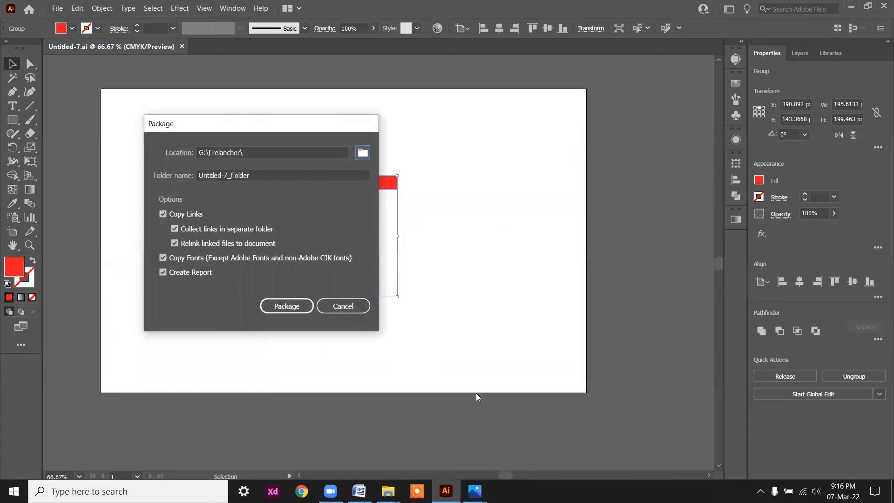
Step: Create the package with links, fonts and report included, accept the font licensing notice, and show the package contents
left_click(289, 305)
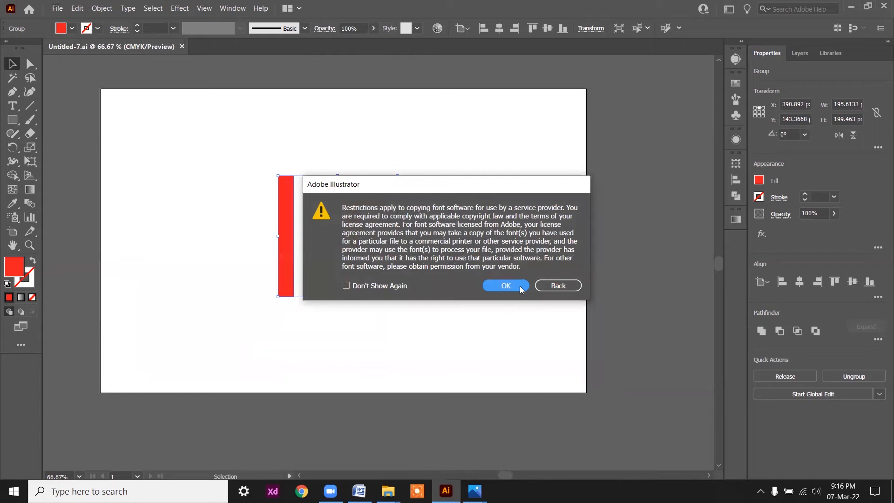
left_click(499, 286)
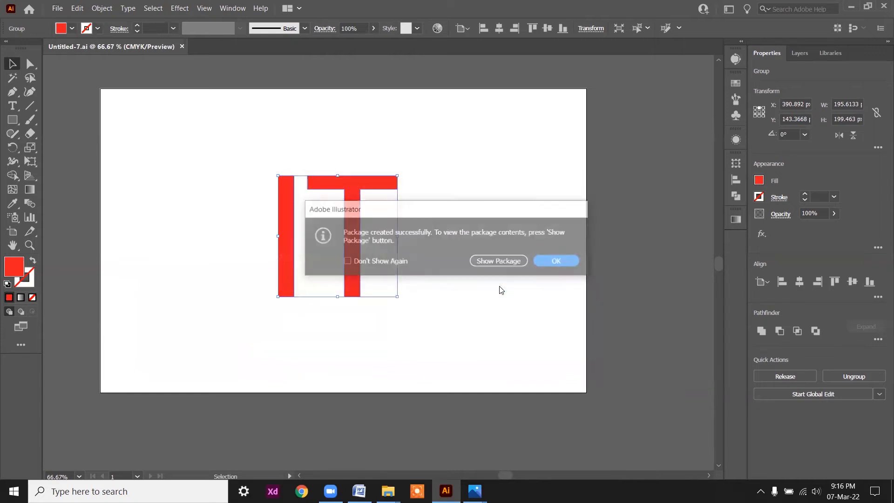
left_click(498, 261)
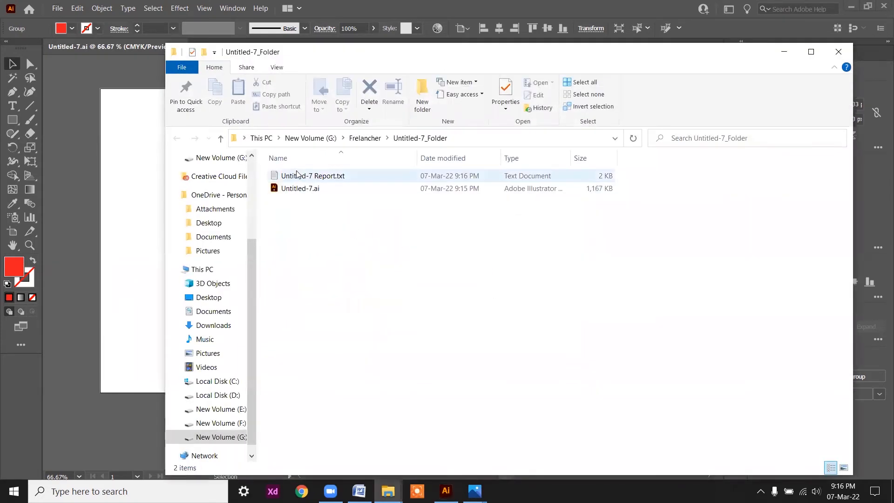
Step: Go up to the Frelancher folder, inspect the Untitled-7_Folder package details, and minimize the folder window
left_click(222, 139)
left_click(387, 243)
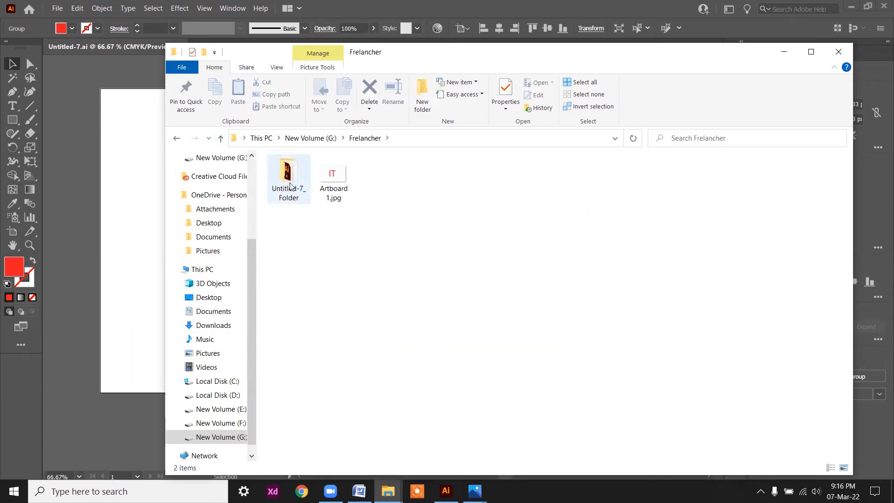
mouse_move(291, 187)
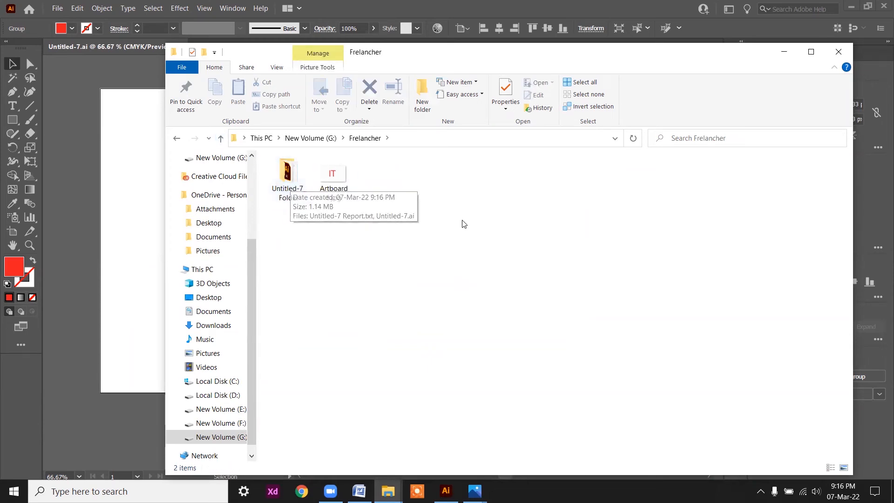
left_click(788, 53)
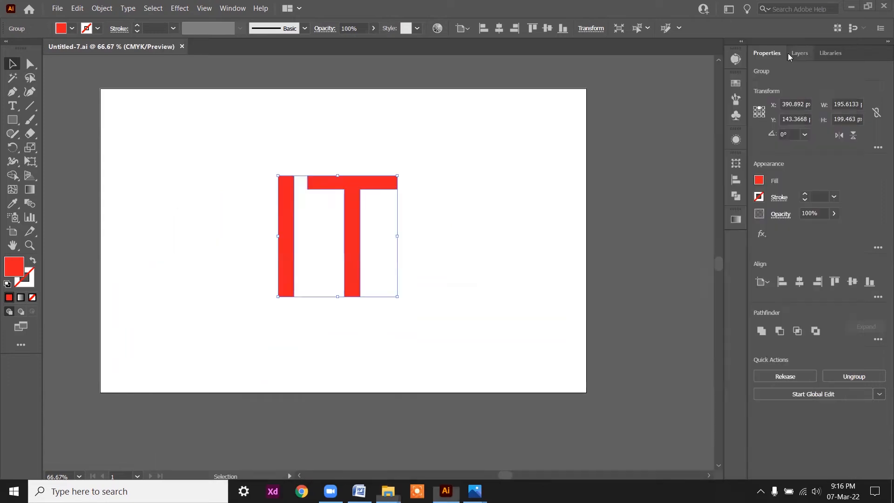
Step: Duplicate the IT lettering twice and arrange the three copies apart: upper left, centre and upper right of the artboard
left_click(478, 185)
left_click_drag(352, 179, 489, 177)
left_click_drag(483, 216, 333, 282)
left_click_drag(286, 181, 231, 131)
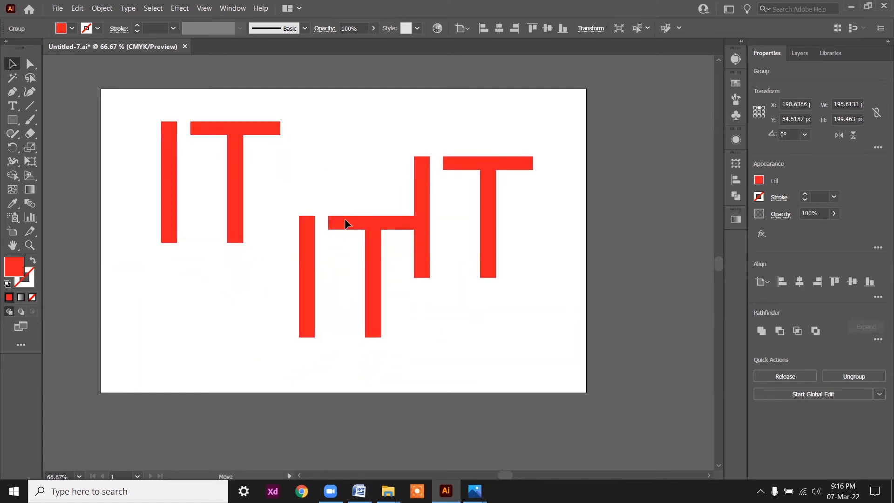
left_click_drag(345, 224, 335, 216)
left_click_drag(427, 207, 446, 180)
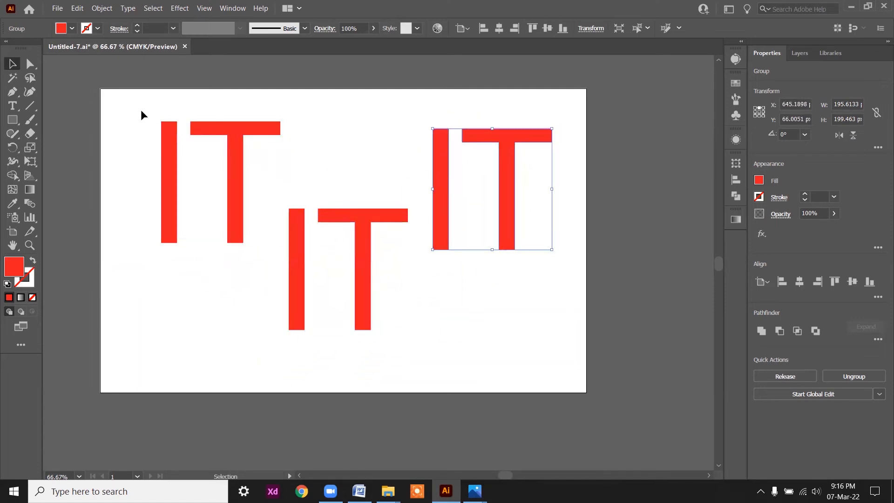
Step: Save the document and package it in G:\Frelancher as Untitled-7_Folder 0 with links, fonts and report, accepting the font notice and showing the package
left_click_drag(142, 115, 494, 297)
left_click(483, 340)
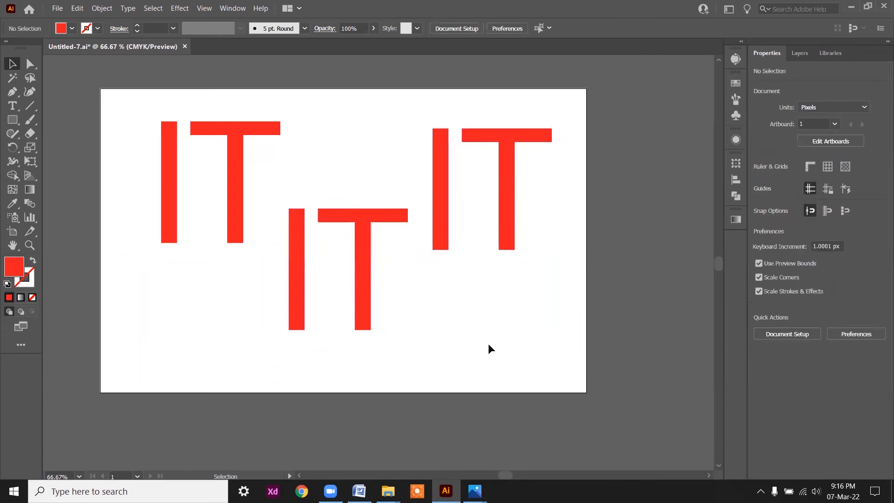
left_click(57, 8)
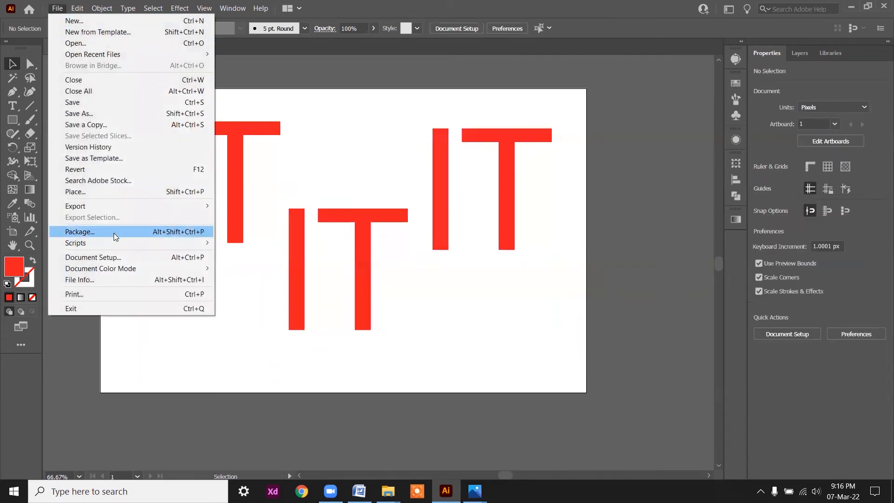
left_click(115, 233)
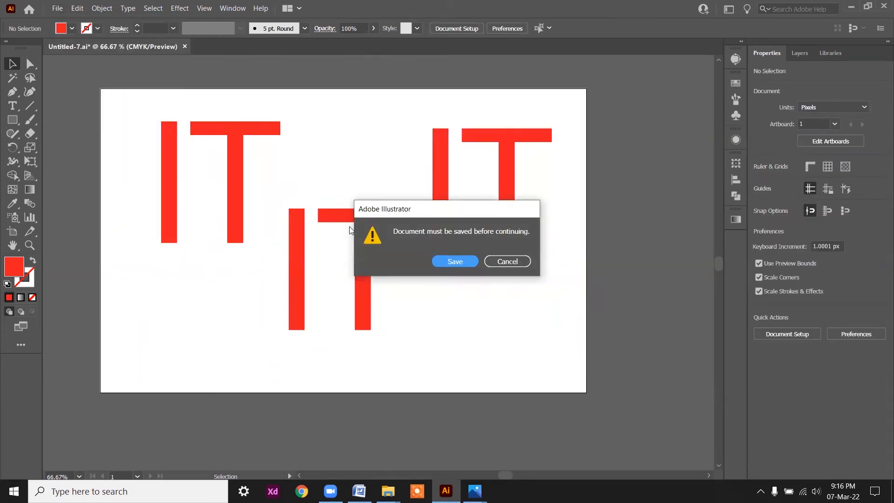
left_click(454, 262)
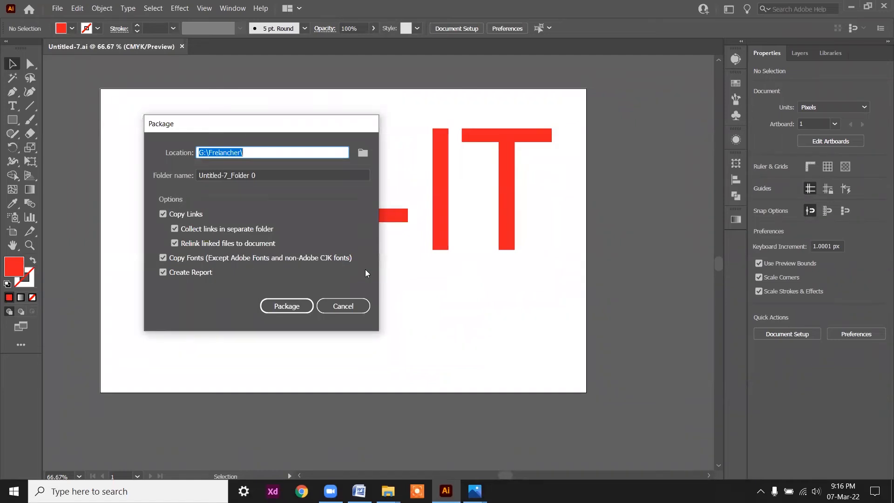
left_click(288, 309)
left_click(497, 285)
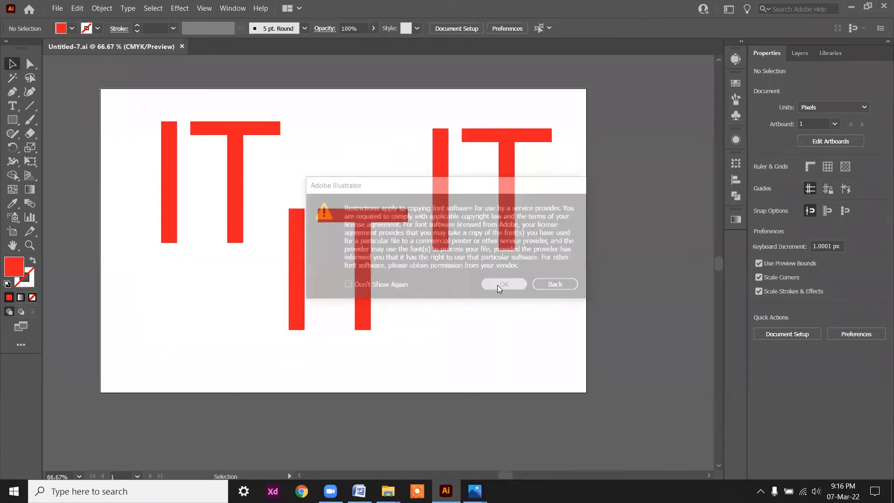
left_click(489, 266)
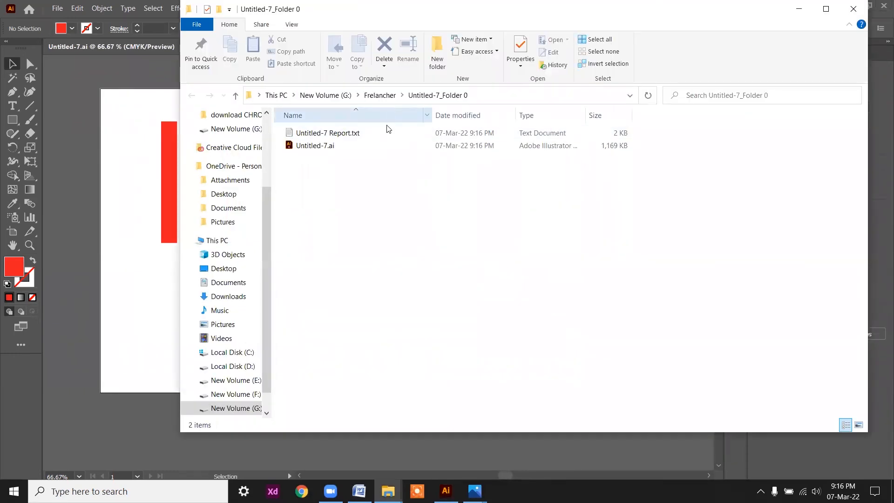
Step: Go up to the Frelancher folder to view the two package folders, and minimize the folder window
left_click(236, 96)
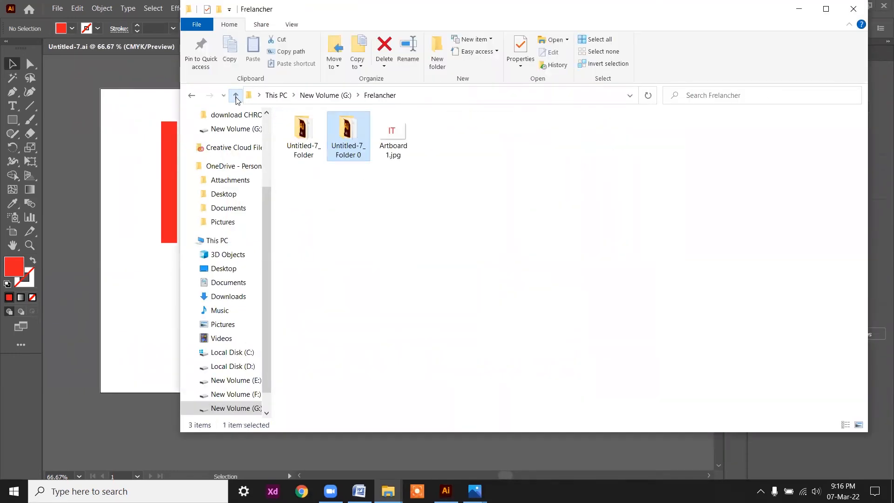
left_click(799, 9)
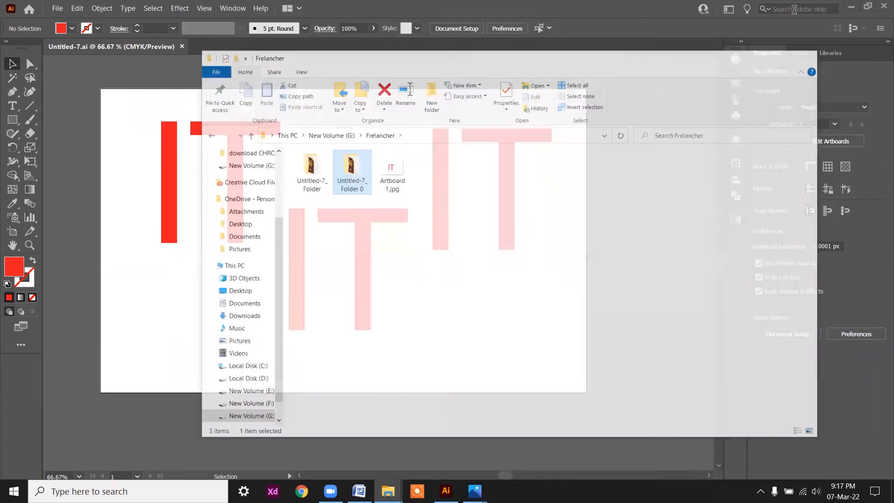
Step: Delete all three IT letterings from the artboard
left_click_drag(145, 115, 487, 344)
left_click(471, 354)
left_click_drag(141, 117, 589, 415)
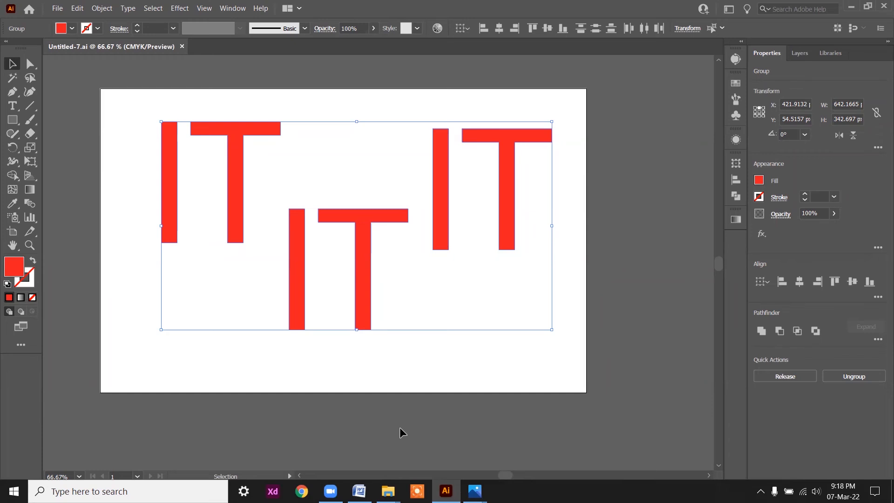
left_click(118, 163)
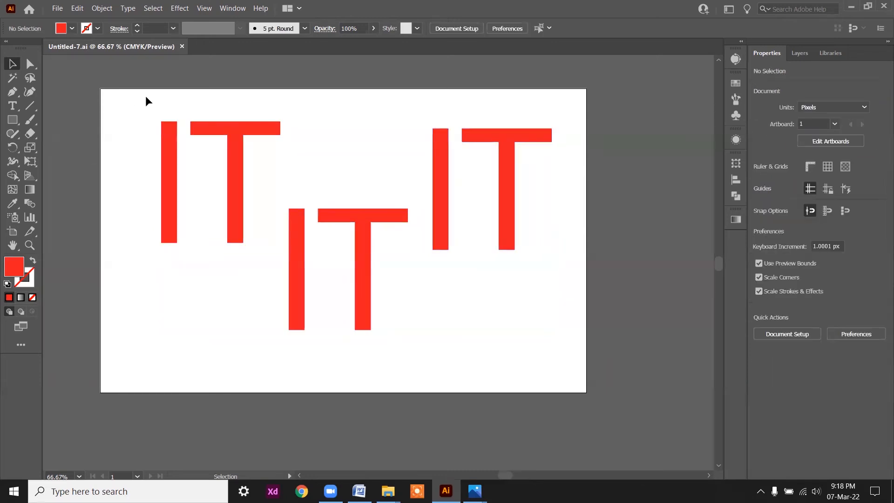
left_click_drag(131, 108, 507, 287)
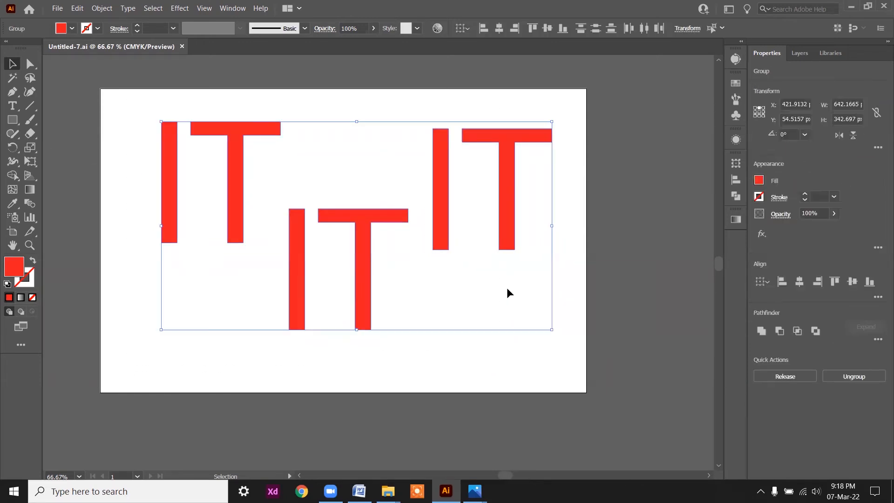
key("Delete")
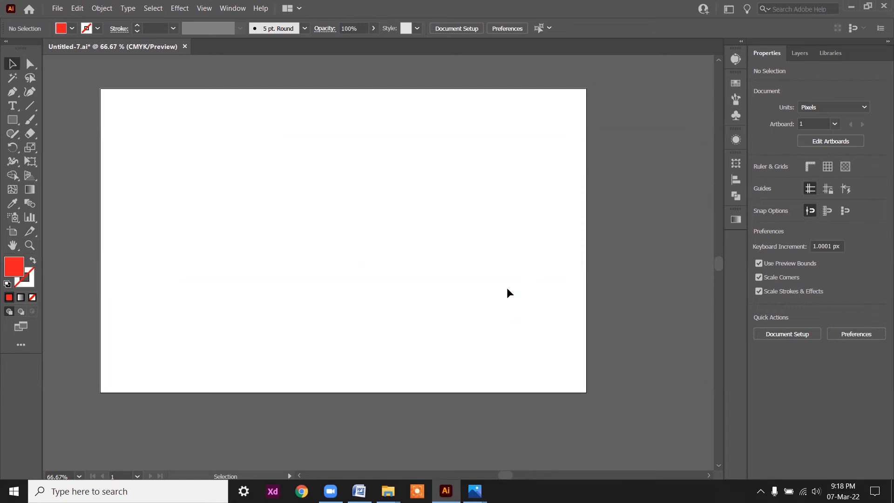
Step: Look through the available scripts and the general Document Setup options, leaving the settings as they are
left_click(57, 8)
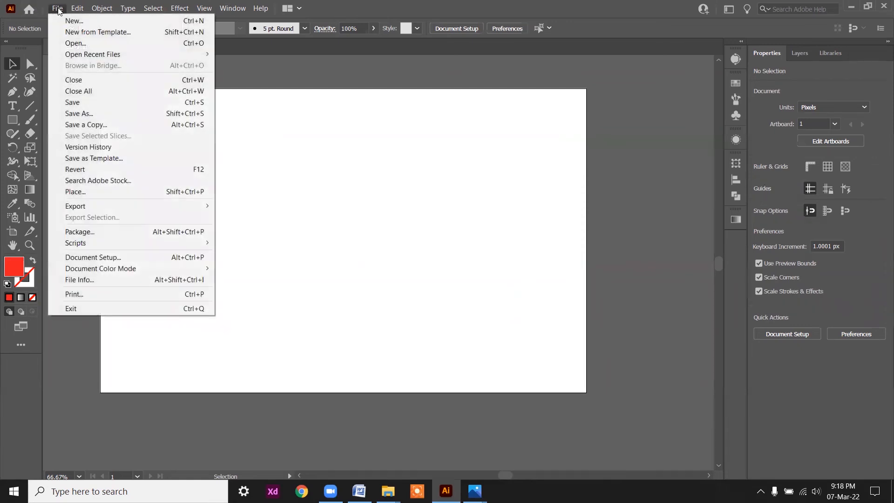
mouse_move(108, 244)
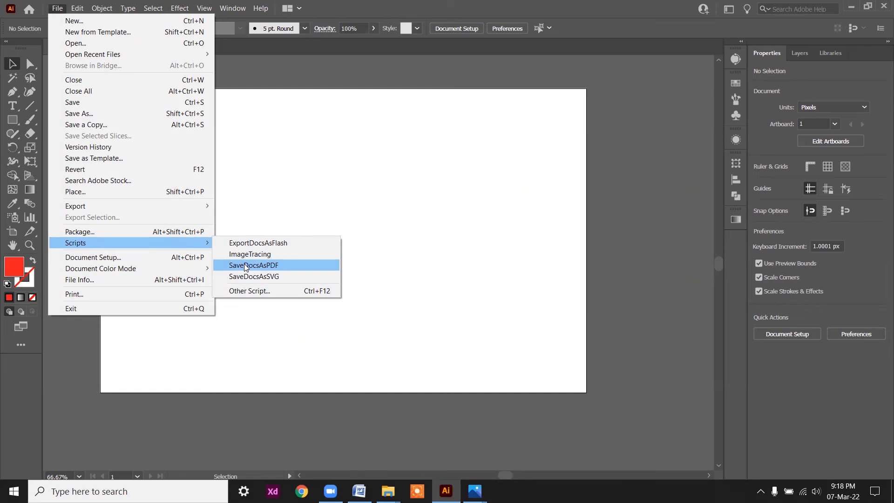
left_click(113, 259)
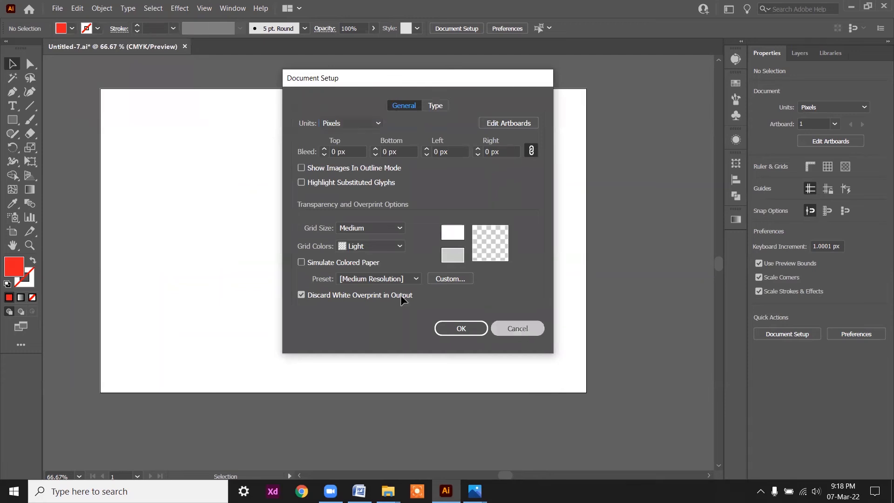
left_click(522, 332)
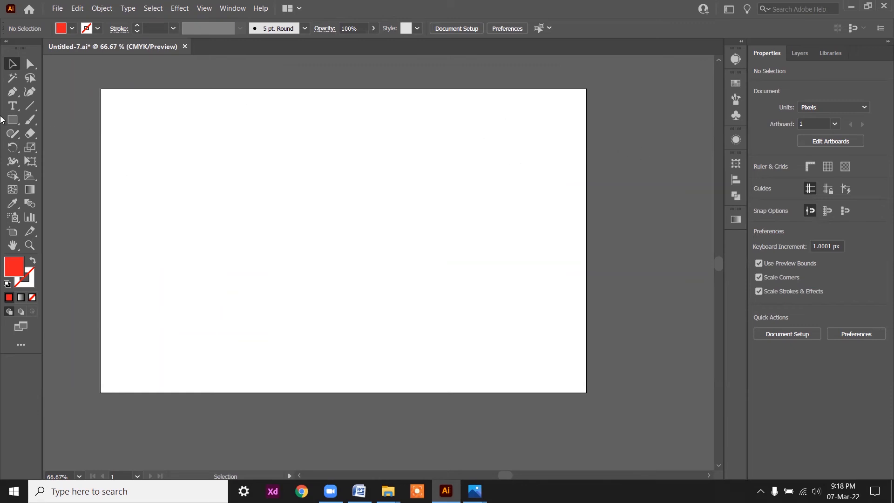
Step: Draw a red rectangle about 882 × 293 px and shift it so it overhangs both sides of the artboard
left_click(12, 120)
left_click_drag(114, 118, 650, 295)
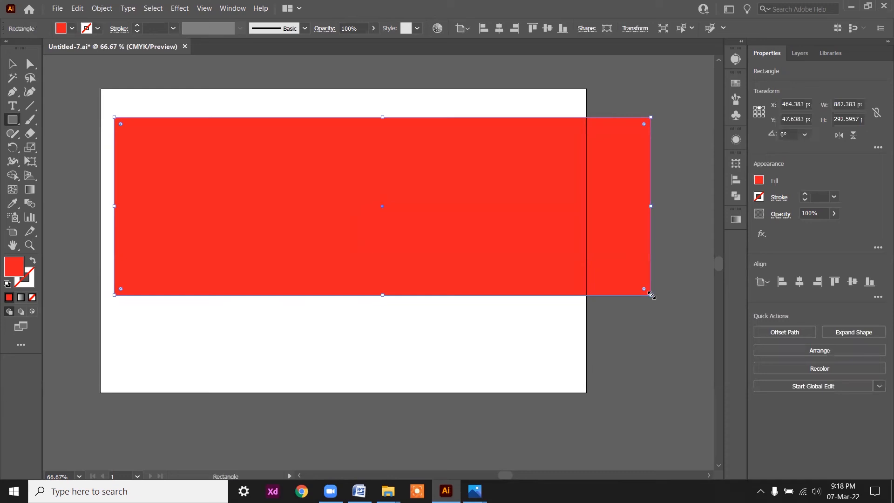
key("v")
left_click(636, 101)
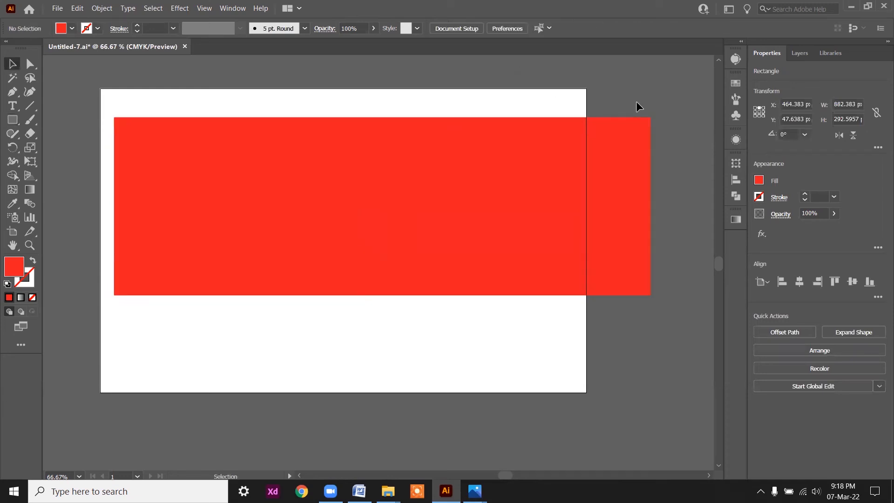
left_click_drag(511, 176, 486, 193)
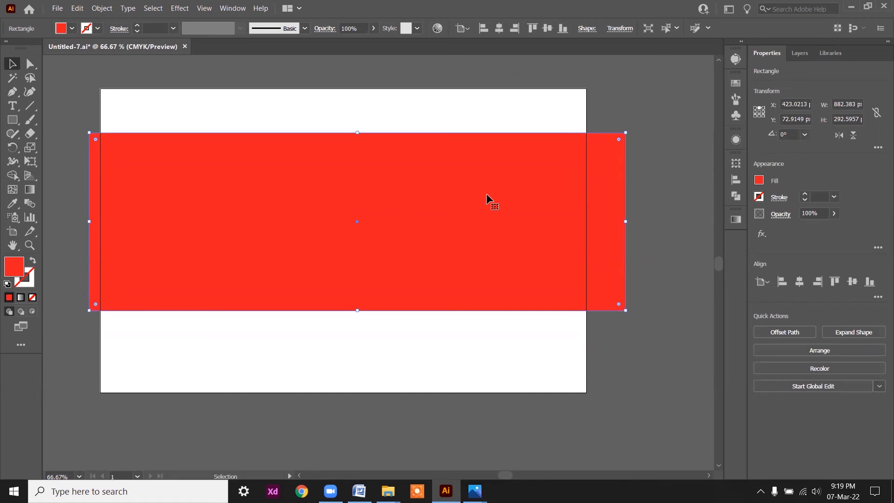
left_click(237, 84)
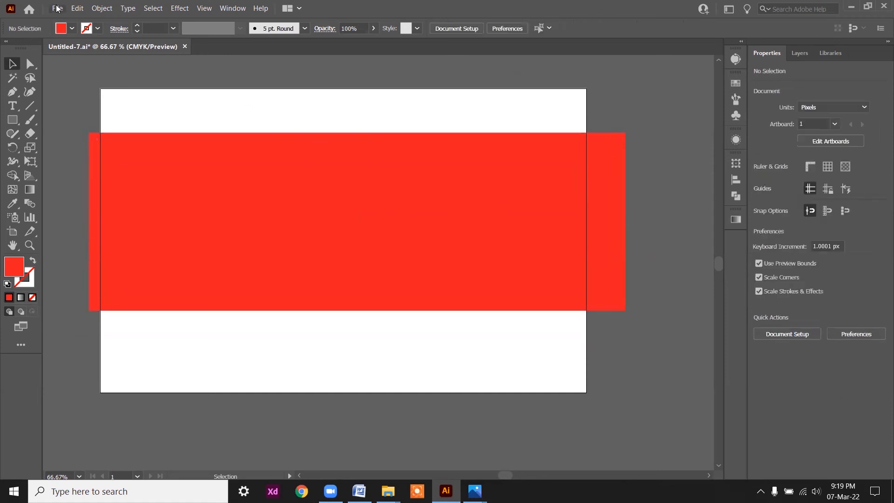
Step: Enter artboard editing from Document Setup and widen the artboard on both sides to about 931 px, enclosing the rectangle
left_click(57, 9)
left_click(96, 260)
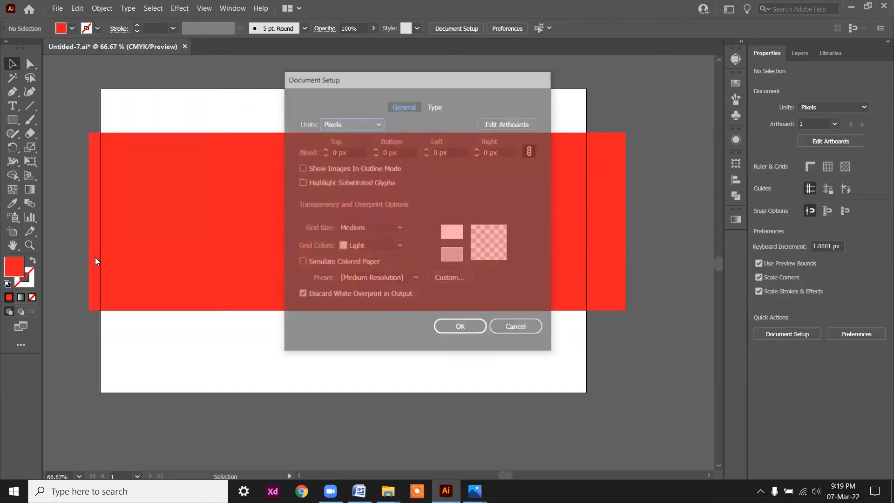
left_click(507, 122)
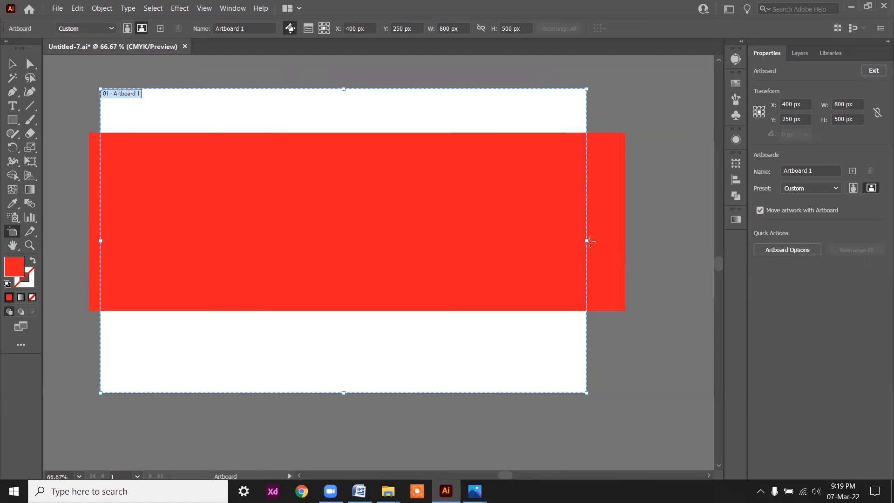
left_click_drag(587, 241, 643, 240)
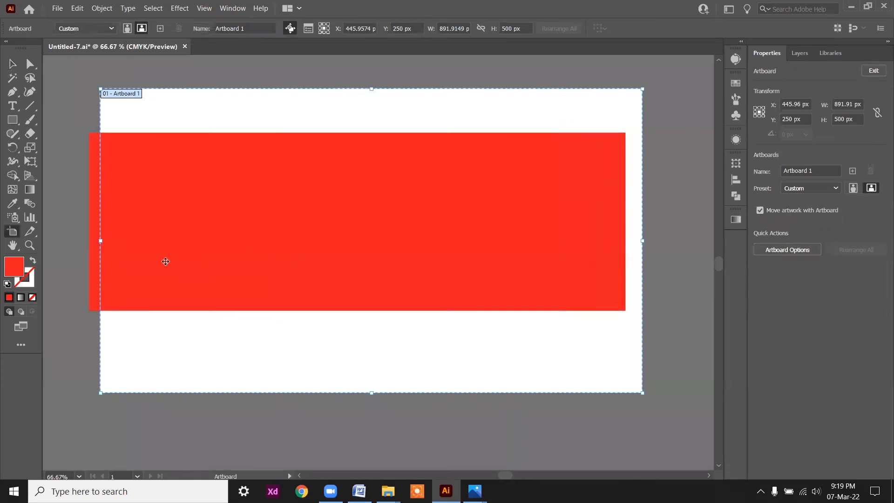
left_click_drag(100, 245, 77, 241)
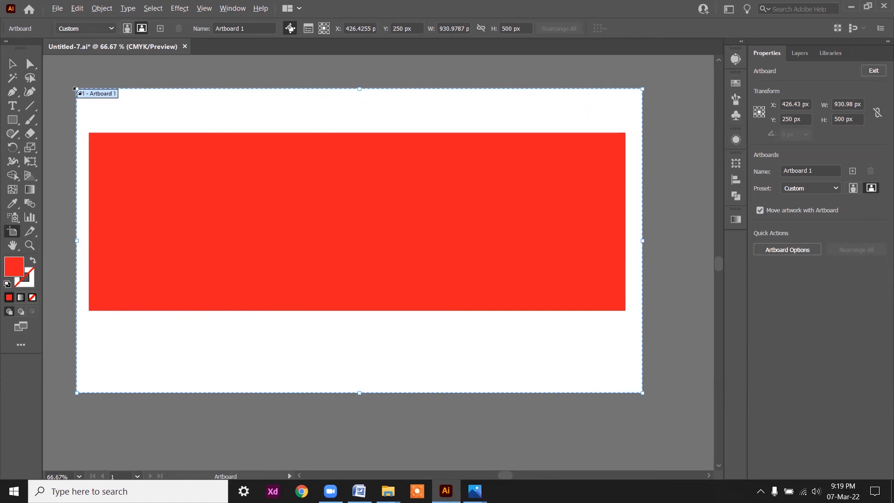
Step: Resize the artboard repeatedly by its upper-left corner and top edge, finishing at about 1333 × 648 px around the rectangle
left_click_drag(75, 89, 168, 113)
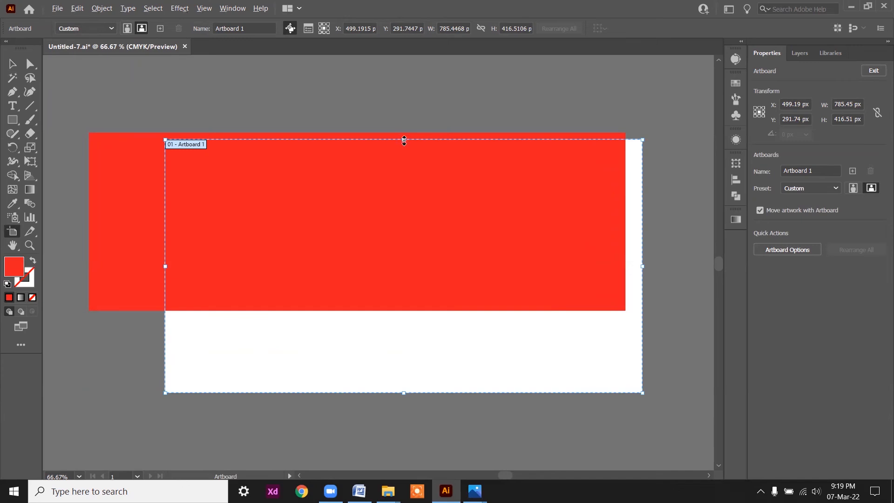
left_click_drag(405, 140, 390, 98)
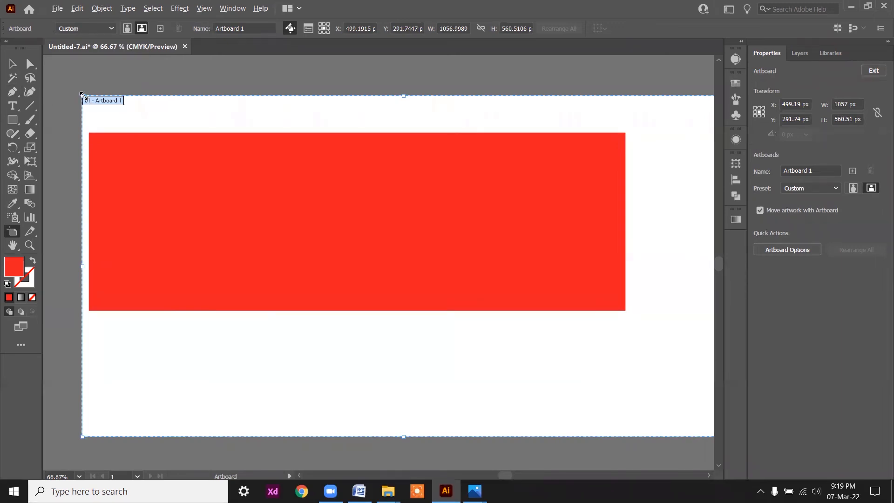
left_click_drag(82, 95, 213, 188)
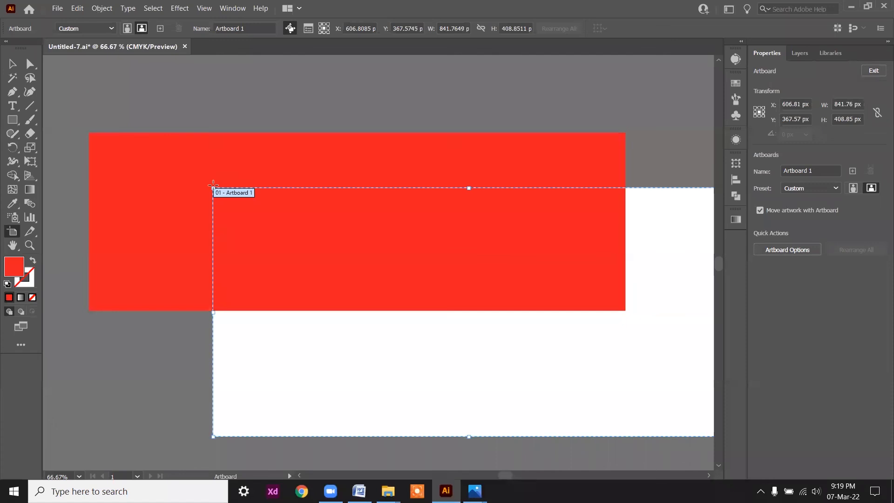
left_click_drag(212, 187, 65, 163)
Step: Leave artboard editing and move the red rectangle toward the middle of the enlarged artboard
scroll(194, 230, "down", 2)
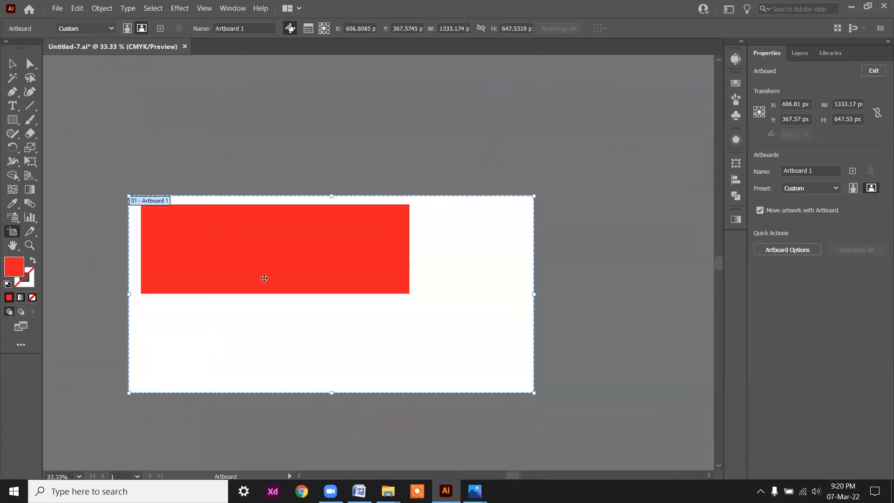
scroll(266, 281, "up", 1)
scroll(267, 282, "up", 2)
scroll(267, 283, "down", 3)
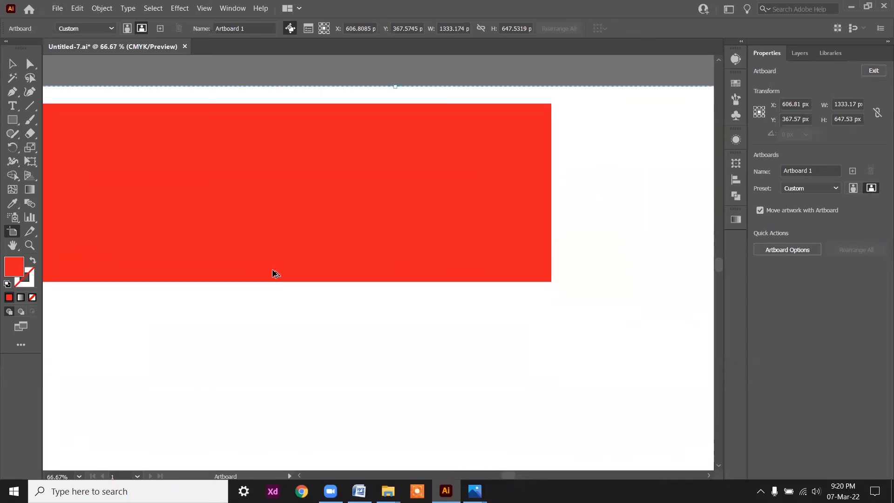
scroll(269, 265, "down", 2)
scroll(273, 257, "up", 1)
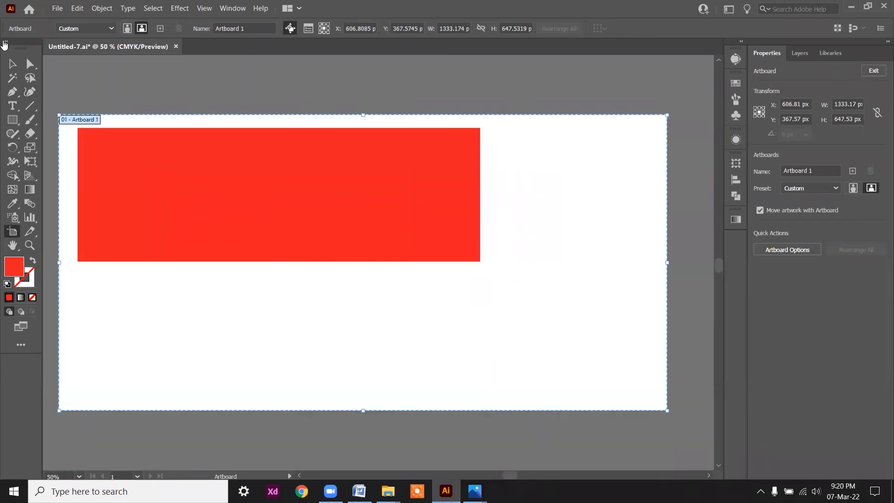
left_click(12, 64)
left_click_drag(334, 183, 408, 227)
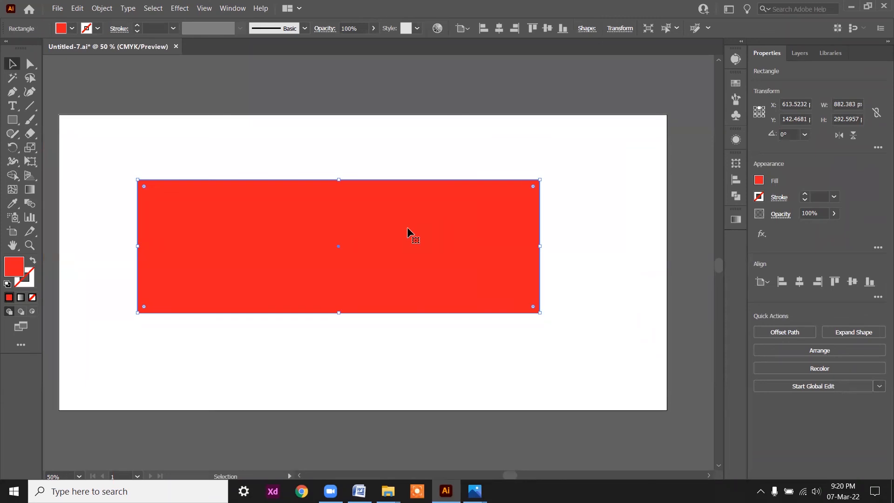
Step: Change the document color mode to RGB
left_click(65, 8)
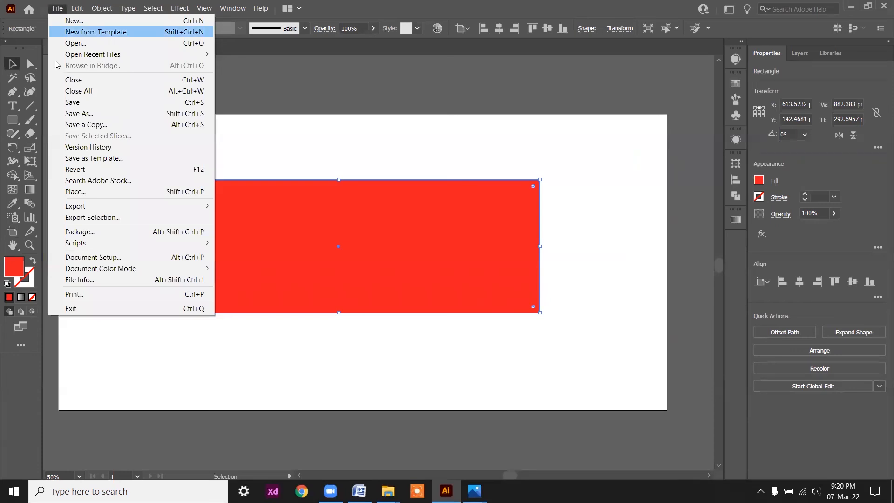
mouse_move(106, 269)
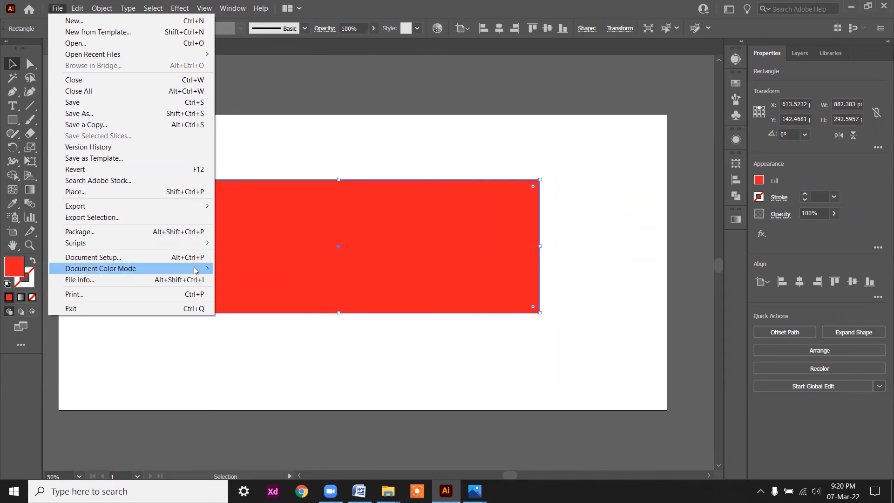
left_click(244, 279)
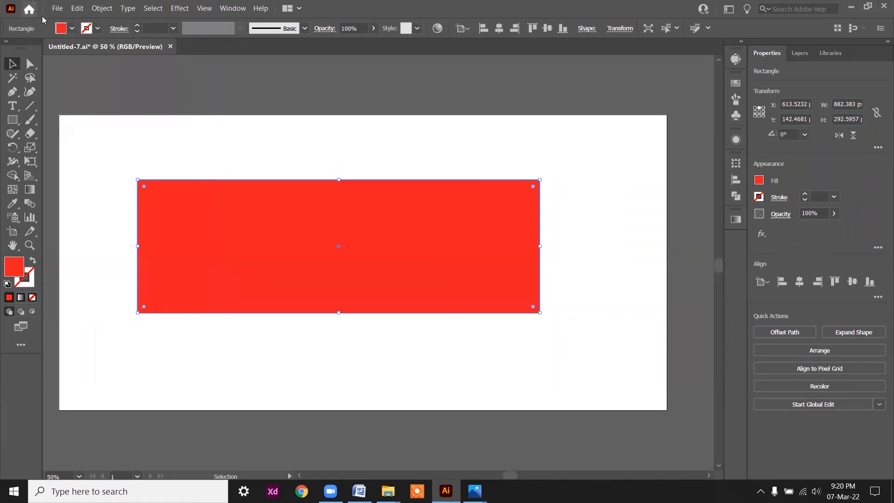
Step: Open the document's File Info to view its basic metadata fields and close it without changes
left_click(55, 8)
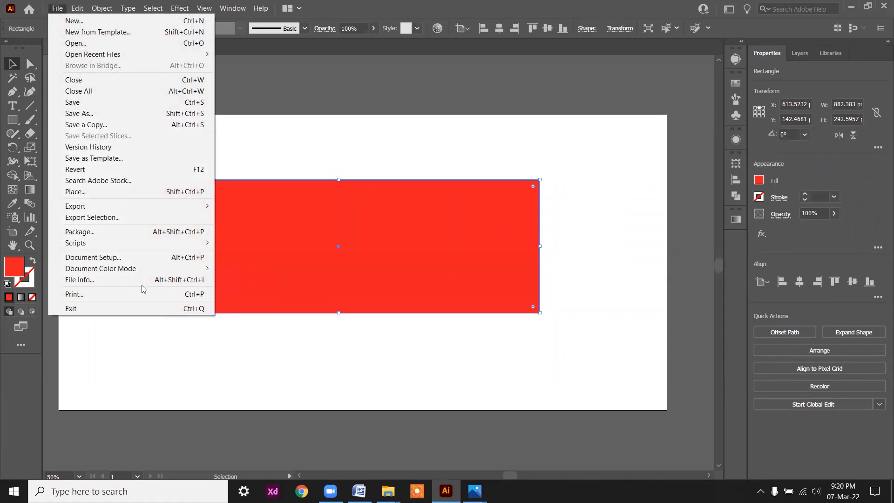
left_click(127, 282)
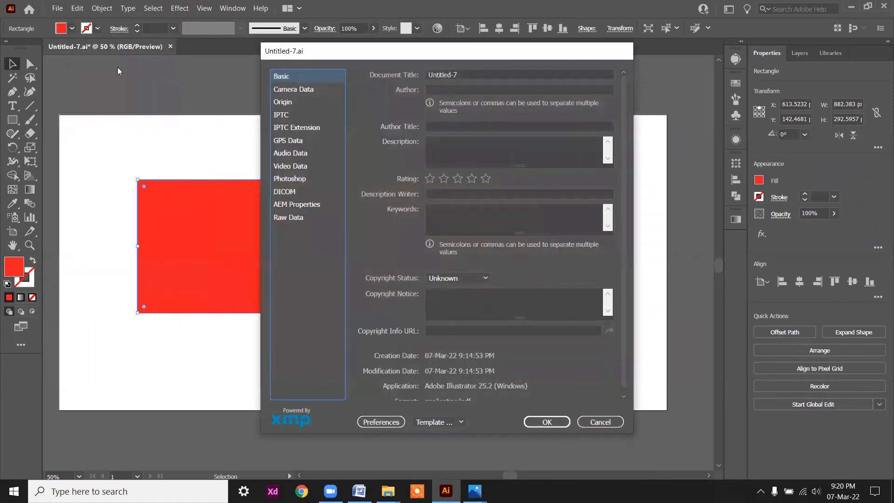
left_click(597, 422)
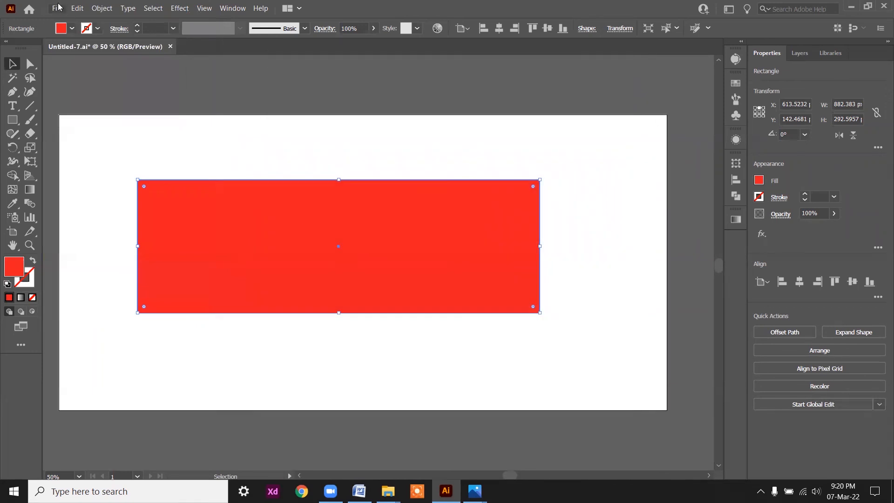
Step: Change the document color mode to CMYK
left_click(58, 8)
mouse_move(136, 271)
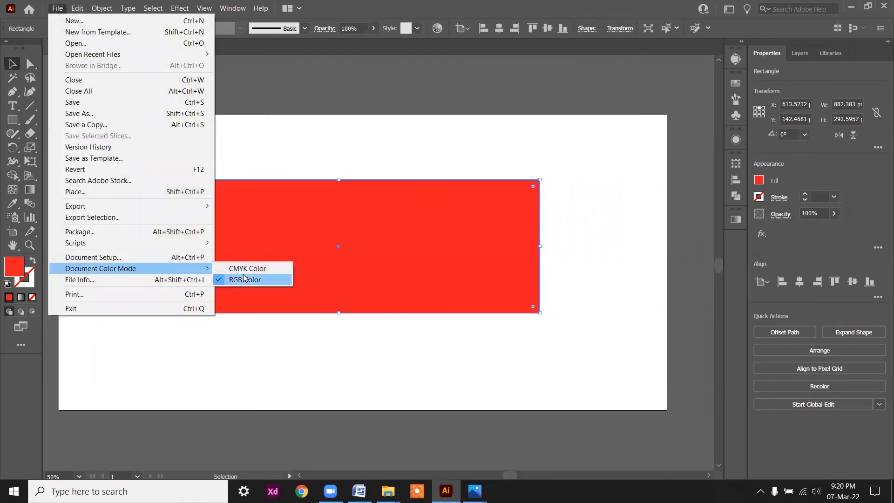
left_click(246, 269)
Step: Open the Print settings to examine the general options and page preview, and cancel without printing
left_click(54, 9)
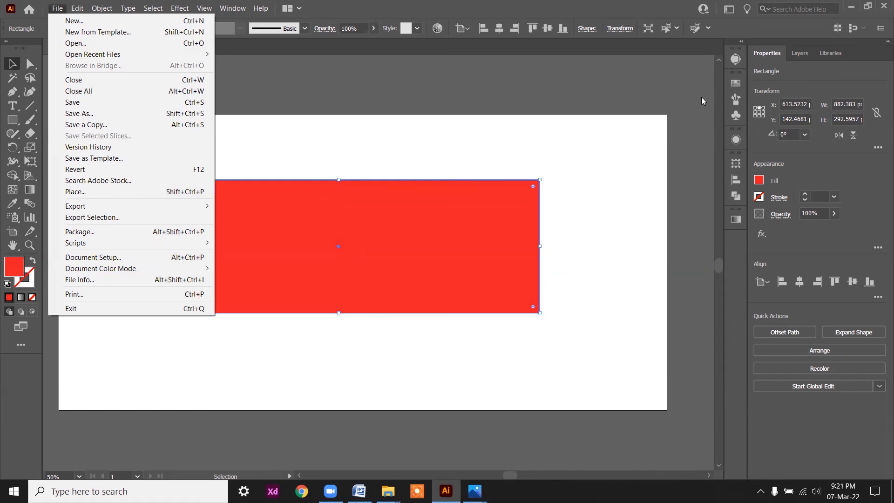
left_click(108, 293)
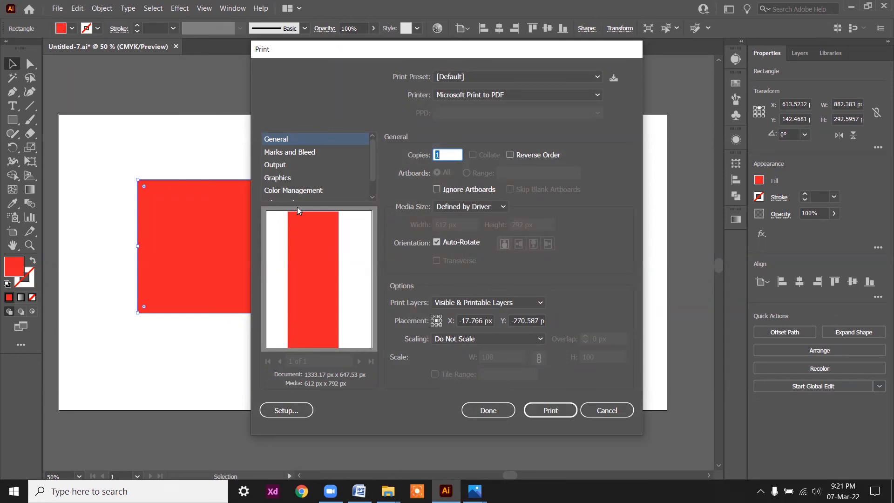
left_click(611, 410)
Step: Duplicate the red rectangle below the original, arrange both slightly overlapping within the artboard, and select them together
left_click_drag(315, 237, 337, 390)
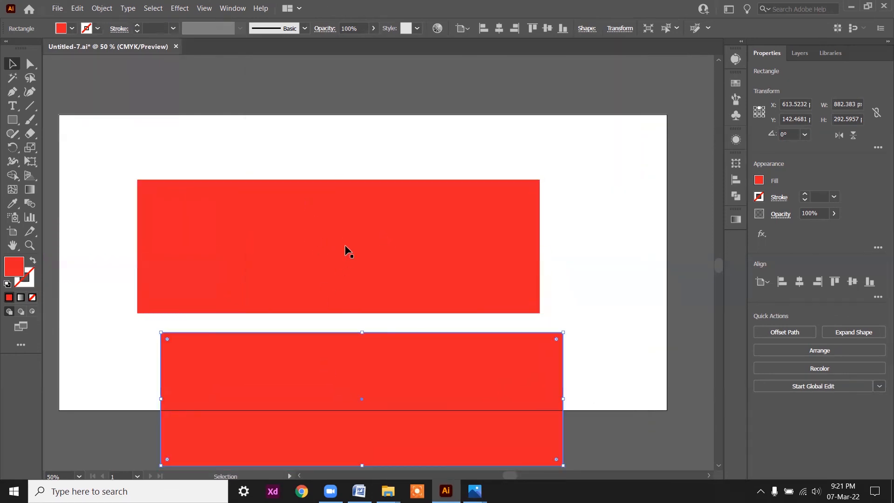
left_click_drag(344, 245, 346, 160)
left_click_drag(338, 381, 330, 311)
left_click_drag(353, 163, 343, 217)
left_click(308, 371, "shift")
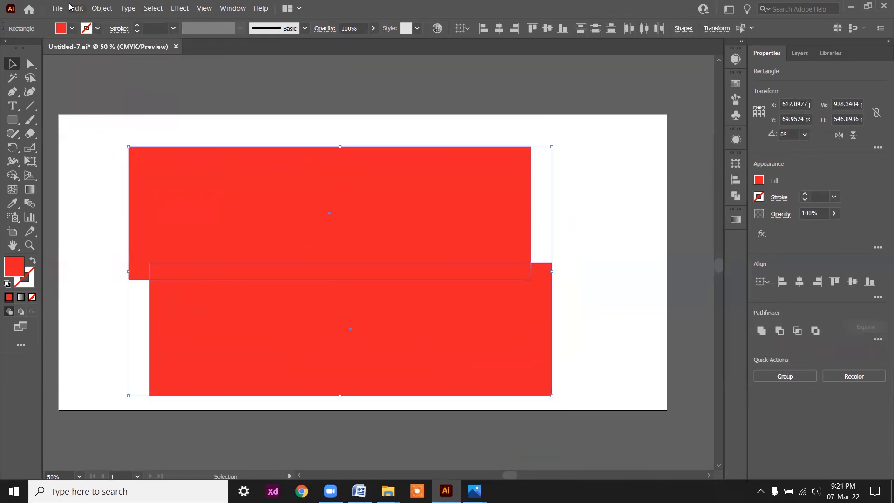
Step: Set the number of copies to 2 in the Print settings and cancel without printing
left_click(57, 8)
left_click(92, 293)
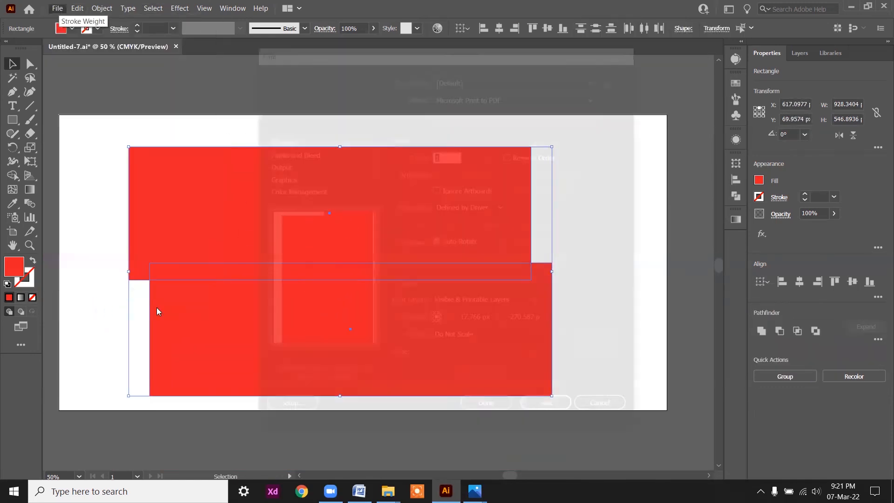
left_click(440, 154)
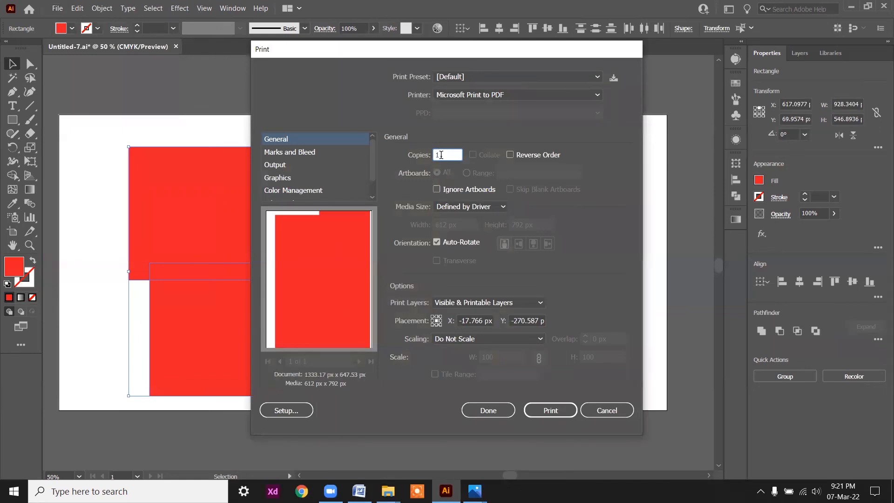
key("BackSpace")
type("2")
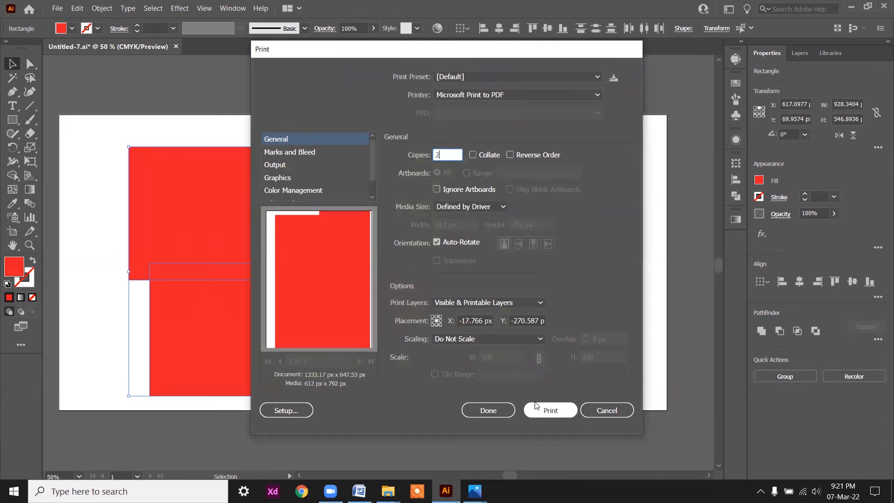
left_click(616, 414)
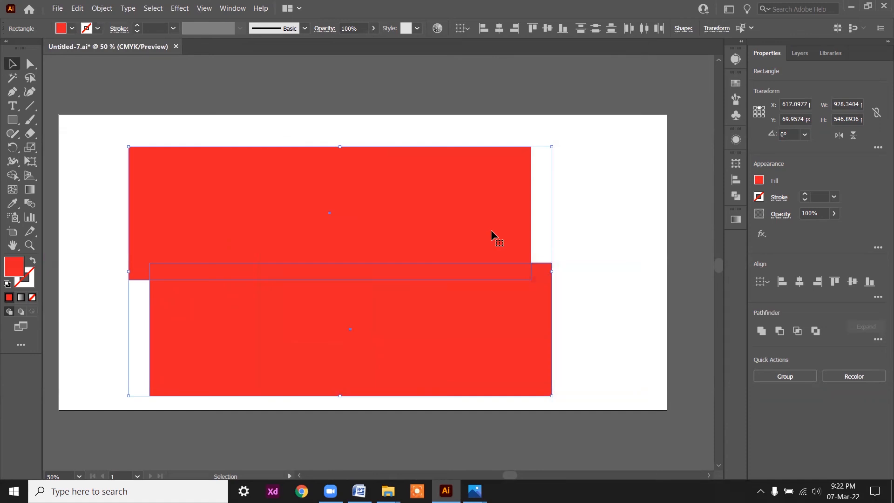
Step: Delete both red rectangles, and start exiting the program but cancel at the save-changes prompt
key("Delete")
left_click(54, 9)
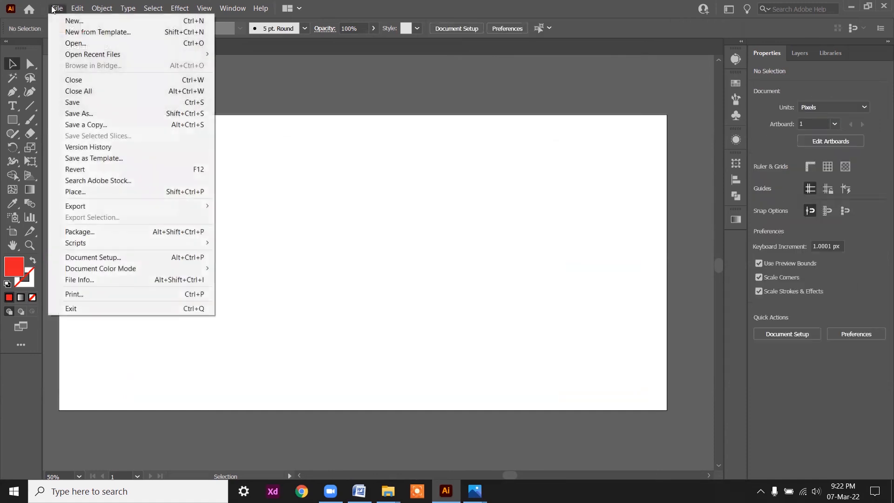
left_click(103, 309)
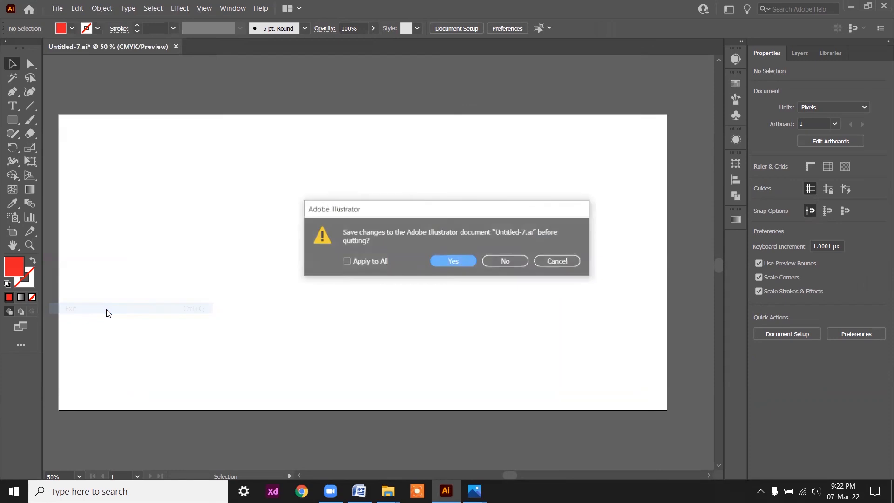
left_click(555, 266)
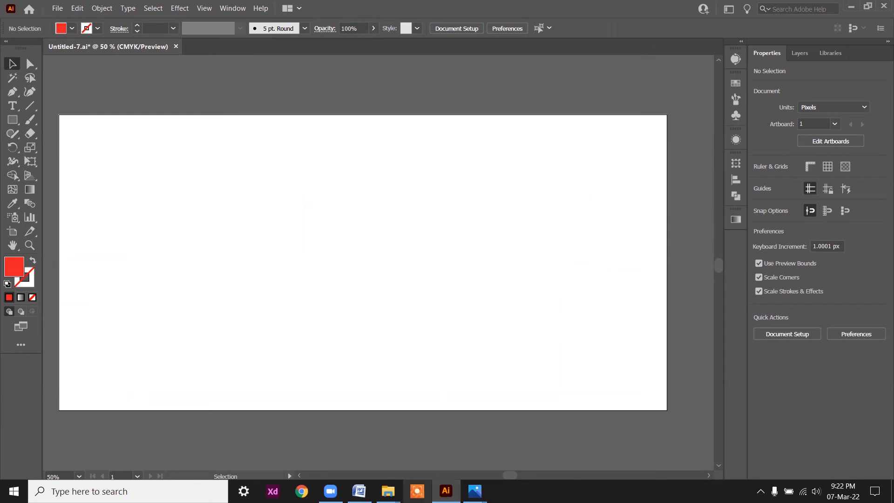
mouse_move(330, 491)
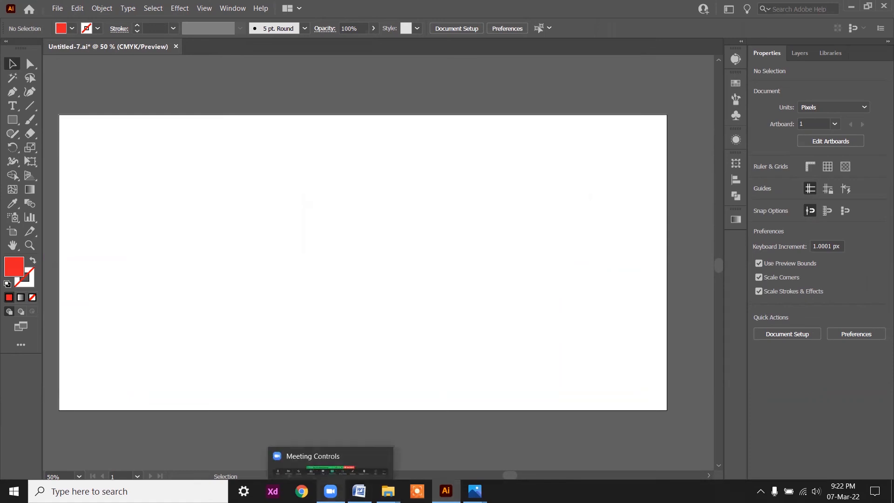
left_click(394, 466)
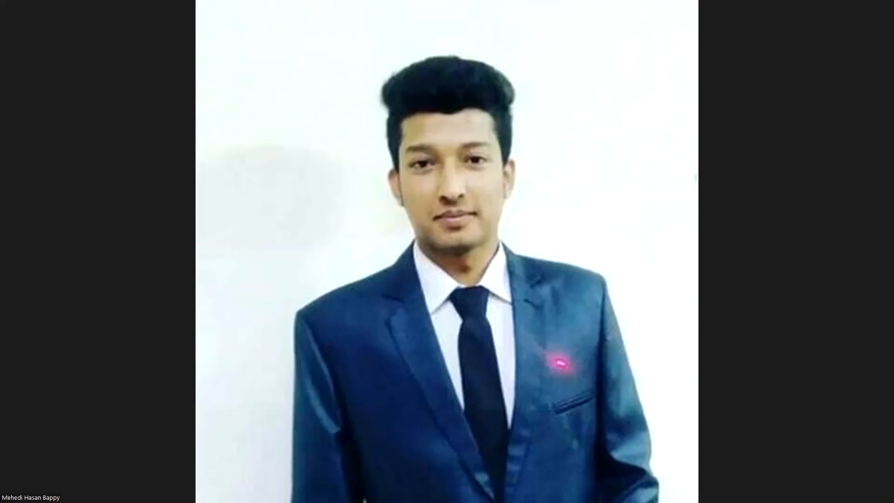